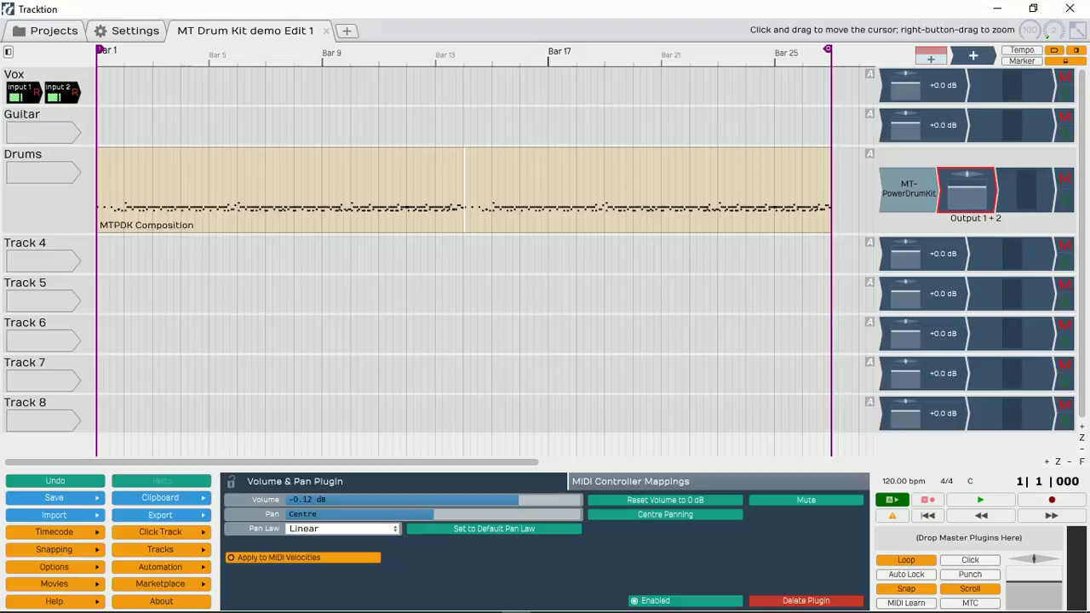
# Step: Start playback of the MT Drum Kit demo edit to hear the MTPDK Composition
pyautogui.click(983, 502)
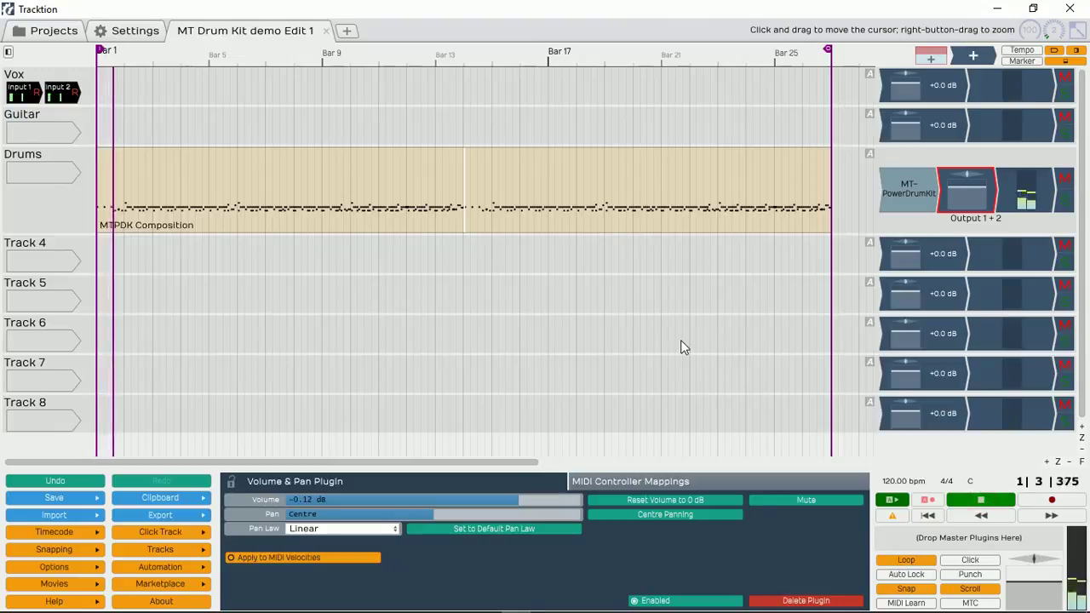
# Step: View the MT-PowerDrumKit kit, stop playback at bar 10, and close the plugin window
pyautogui.doubleClick(902, 194)
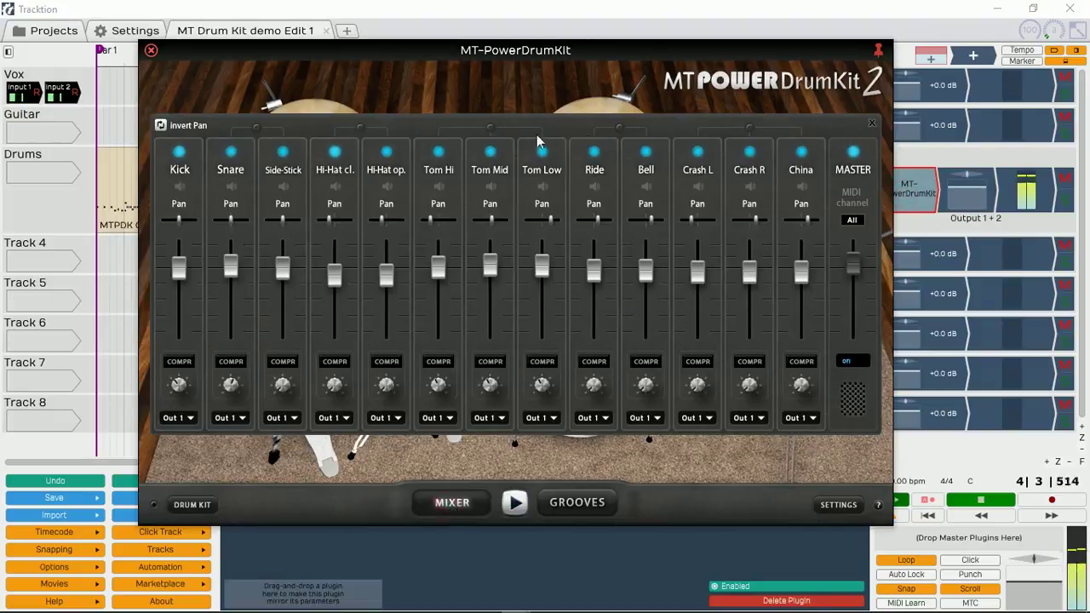
pyautogui.click(870, 123)
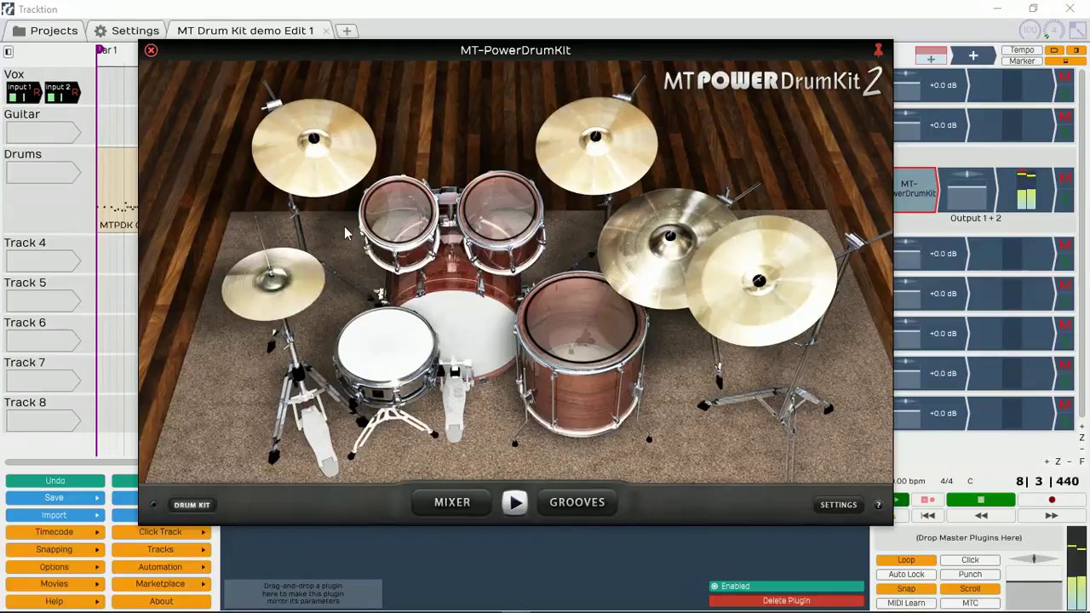
pyautogui.click(983, 504)
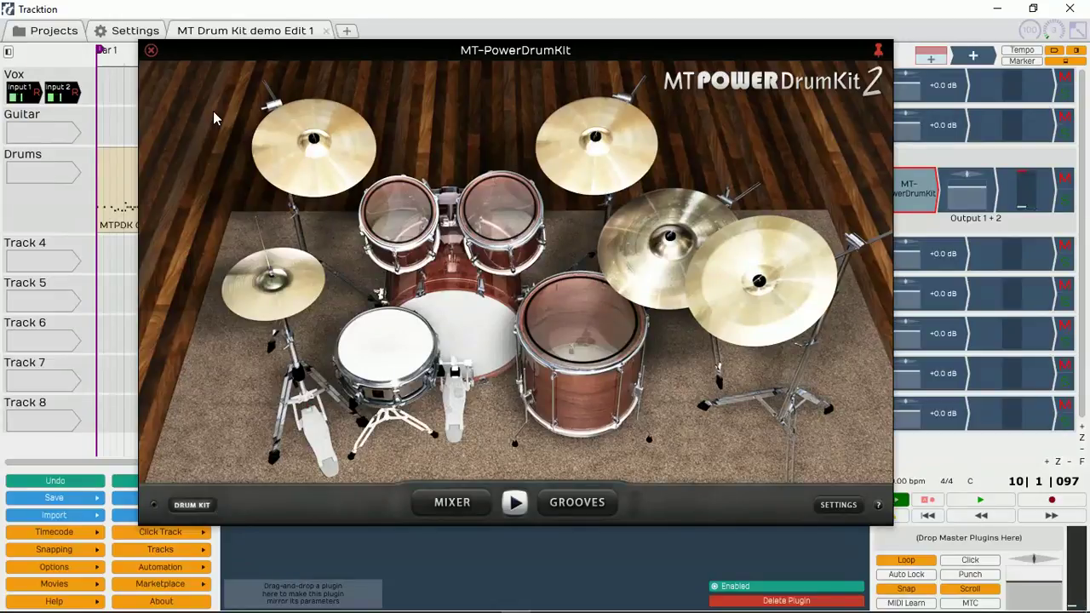
pyautogui.click(151, 54)
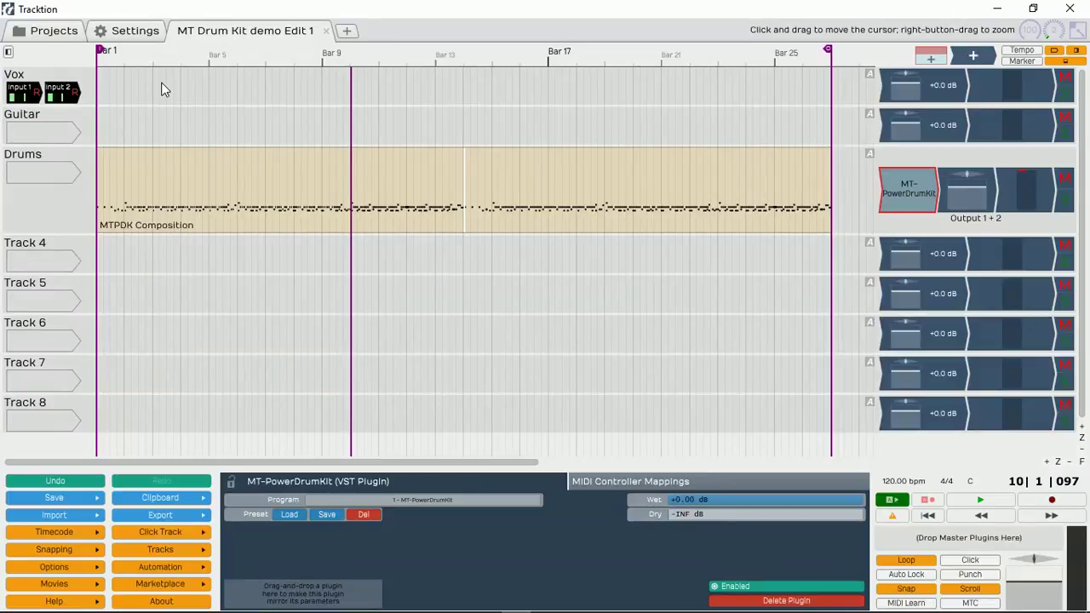
# Step: Restart playback and lower the Drums track volume to -2.34 dB
pyautogui.click(980, 508)
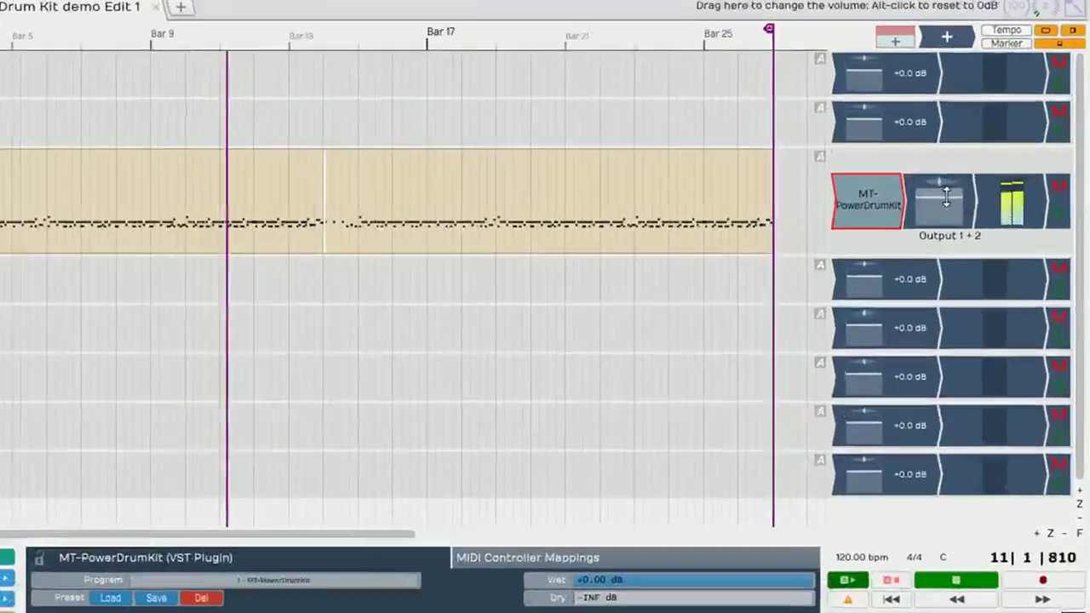
pyautogui.moveTo(968, 189); pyautogui.dragTo(968, 200)
pyautogui.moveTo(854, 262); pyautogui.dragTo(856, 260)
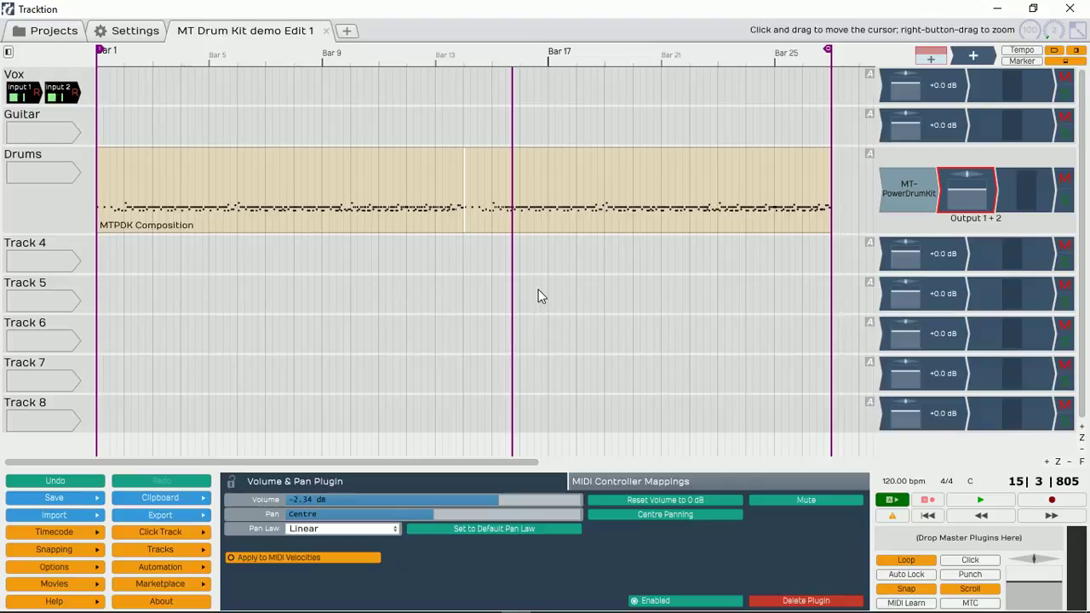
# Step: Reopen MT-PowerDrumKit with its channel mixer and list the Kick channel's output choices
pyautogui.doubleClick(910, 194)
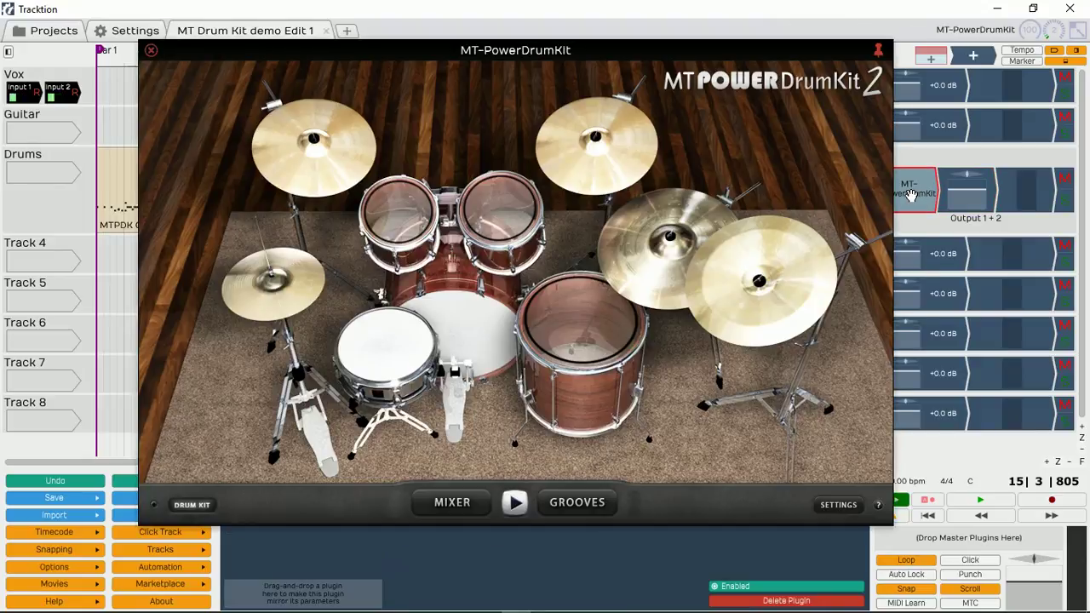
pyautogui.click(451, 504)
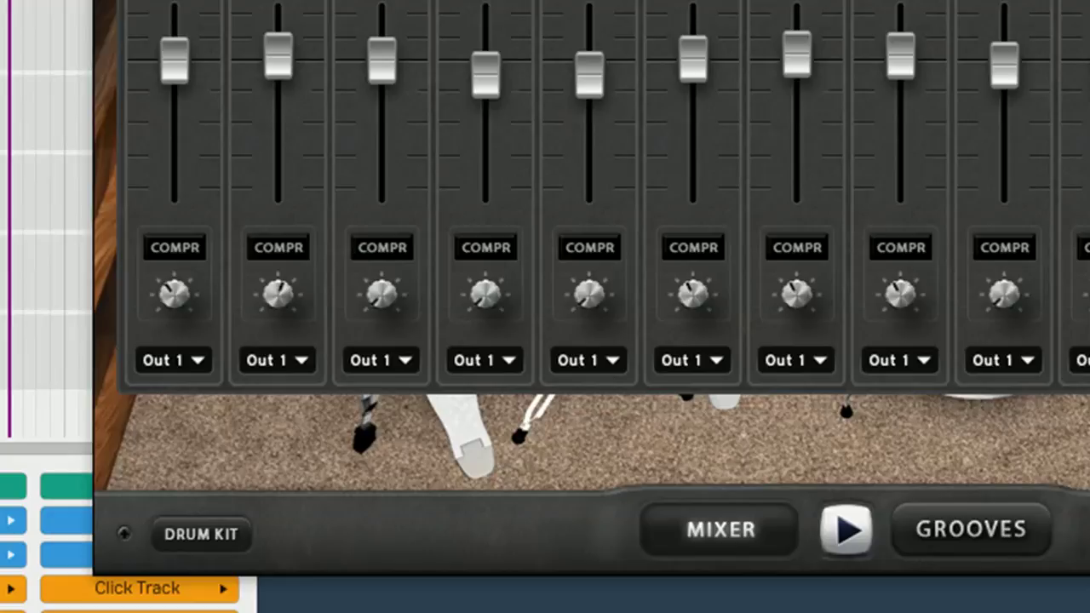
pyautogui.click(195, 359)
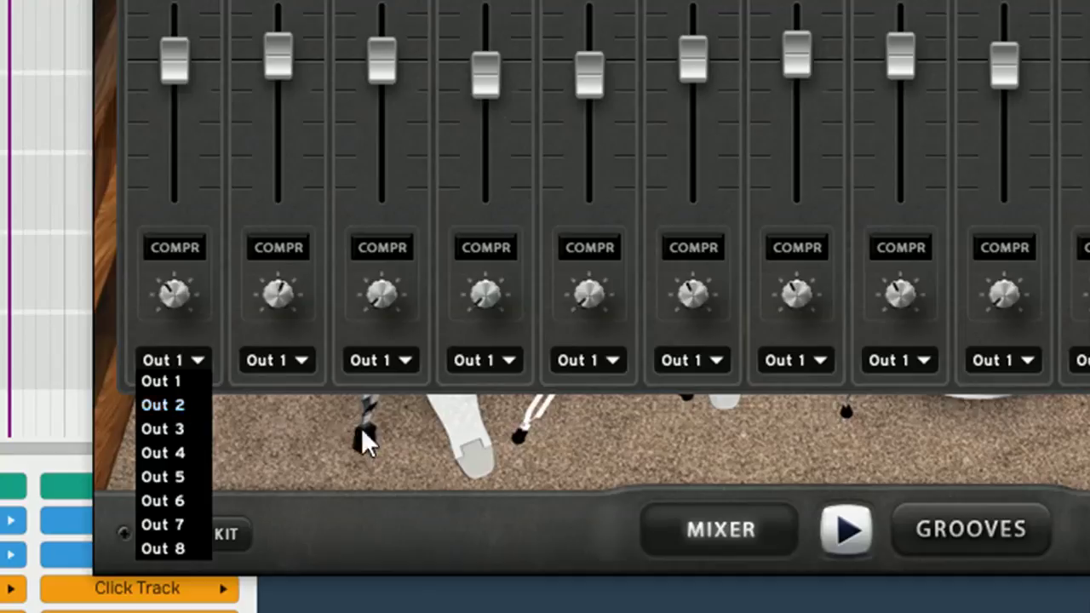
# Step: Route the Kick channel to Out 2 and the Snare channel to Out 3
pyautogui.click(409, 442)
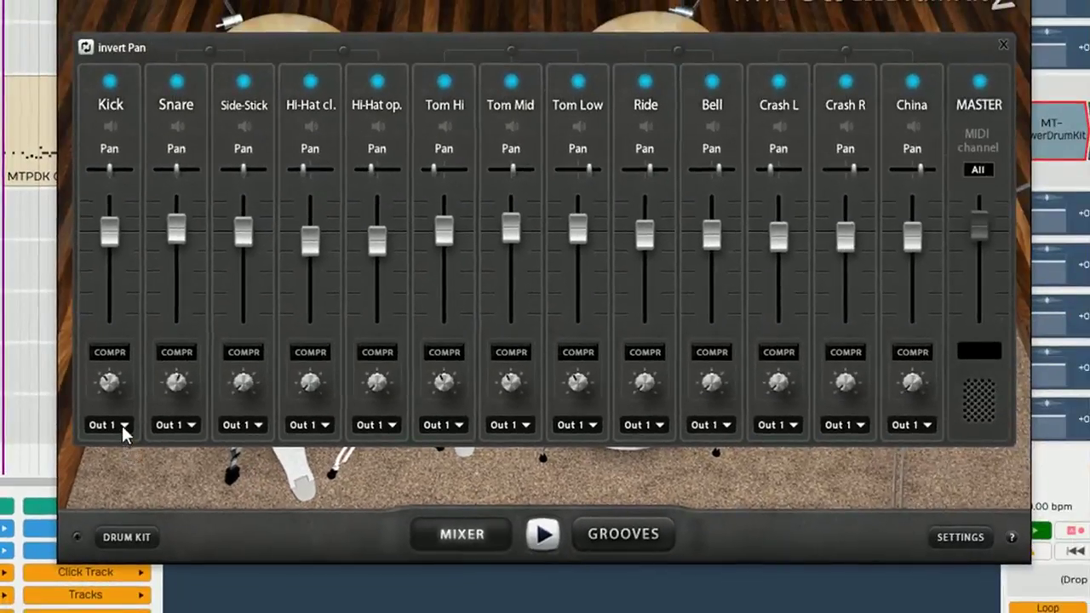
pyautogui.click(122, 426)
pyautogui.click(117, 453)
pyautogui.click(190, 424)
pyautogui.click(184, 469)
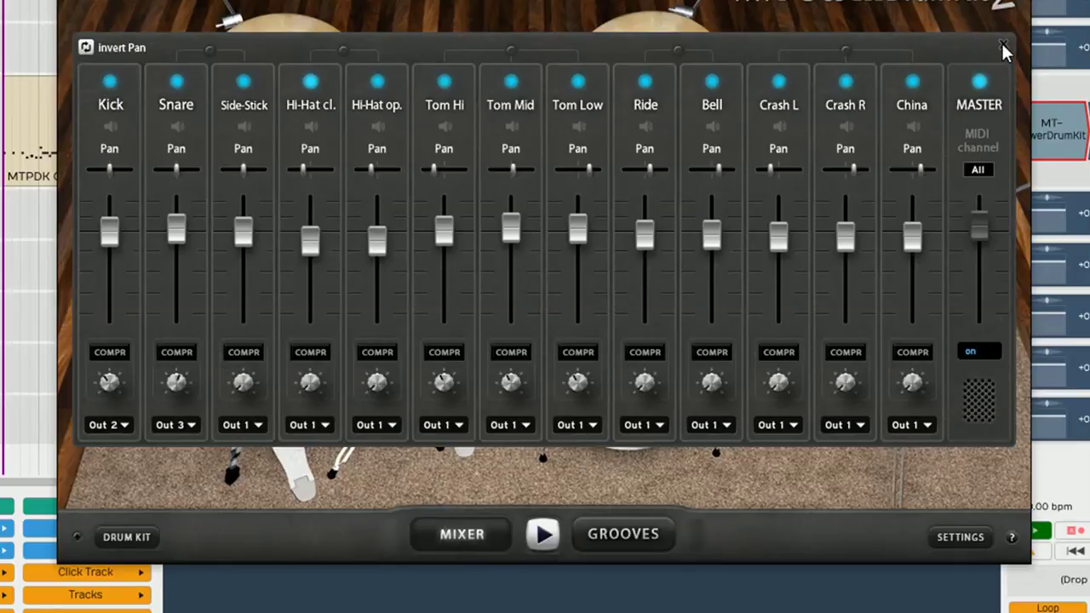
# Step: Hide the kit mixer, bring it back, then hide it again to show the drums
pyautogui.click(1002, 48)
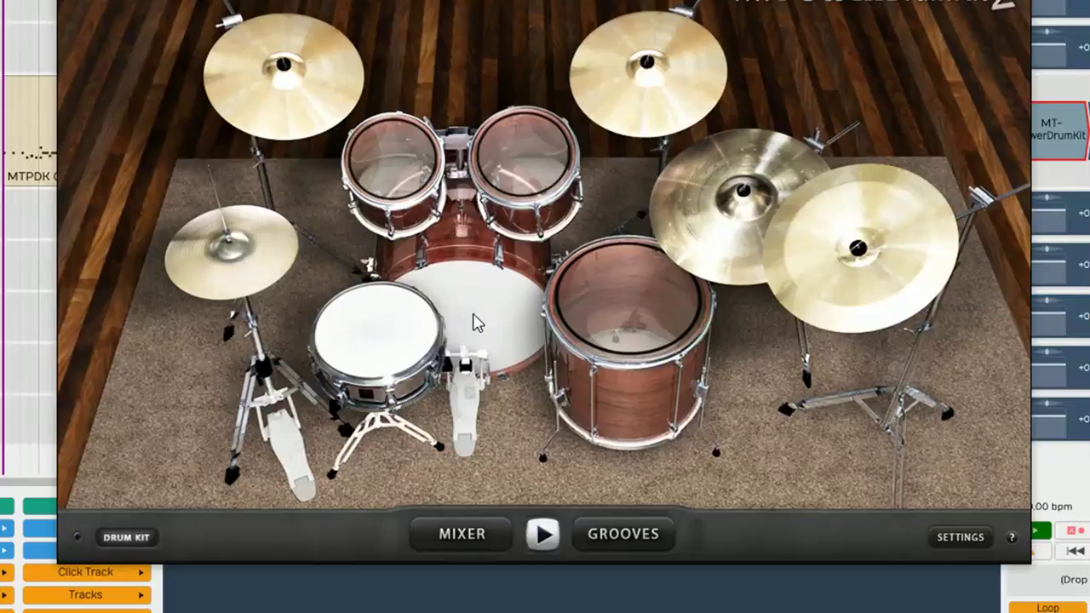
pyautogui.click(456, 535)
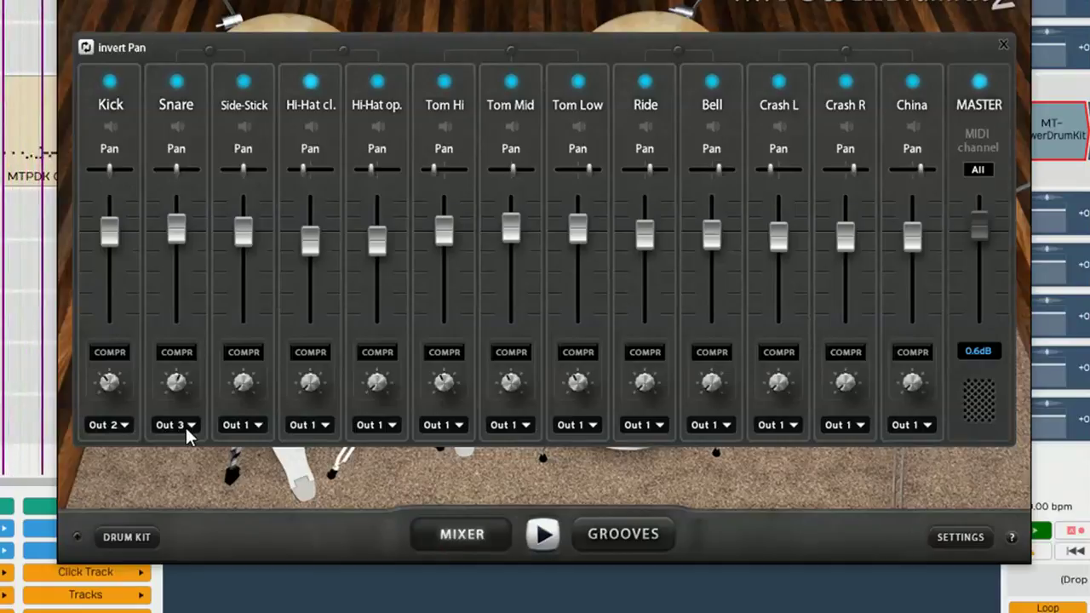
pyautogui.click(1003, 47)
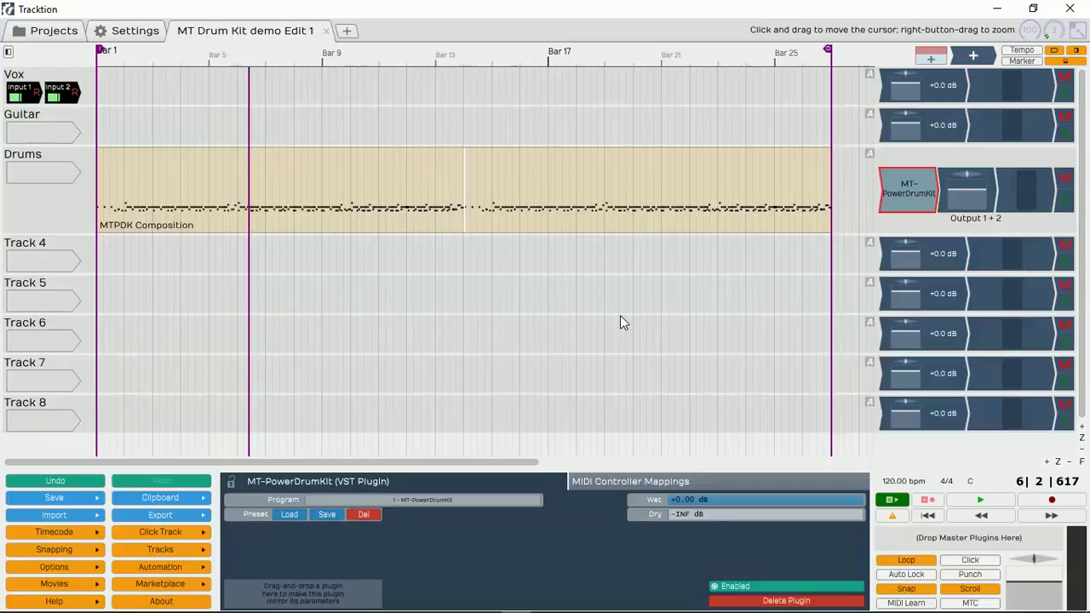
# Step: Move the playhead to about bar 21 and wrap MT-PowerDrumKit in a new rack plugin
pyautogui.click(679, 309)
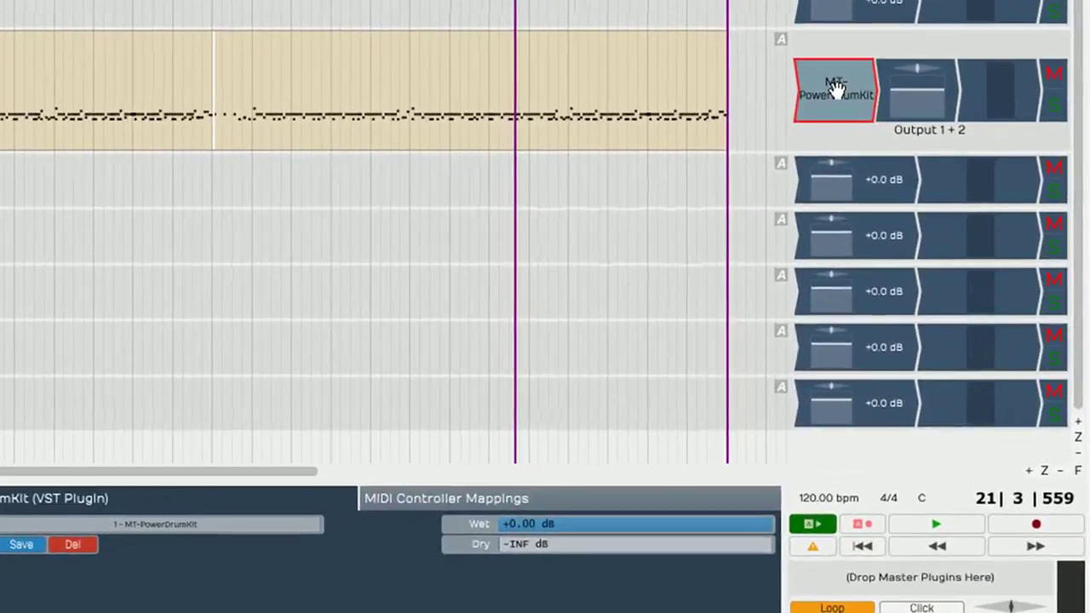
pyautogui.rightClick(837, 89)
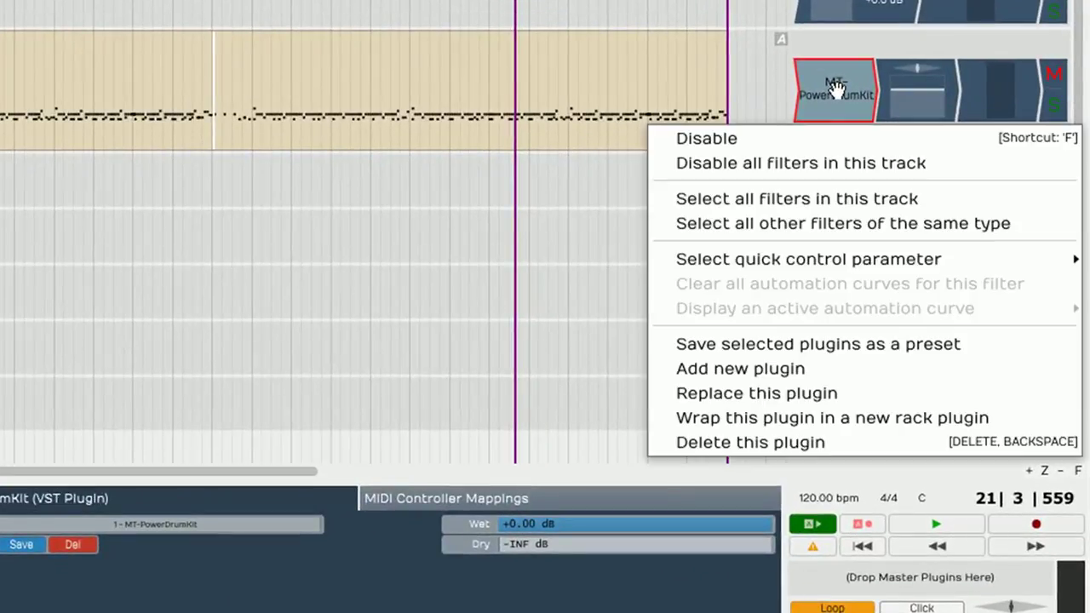
pyautogui.click(779, 417)
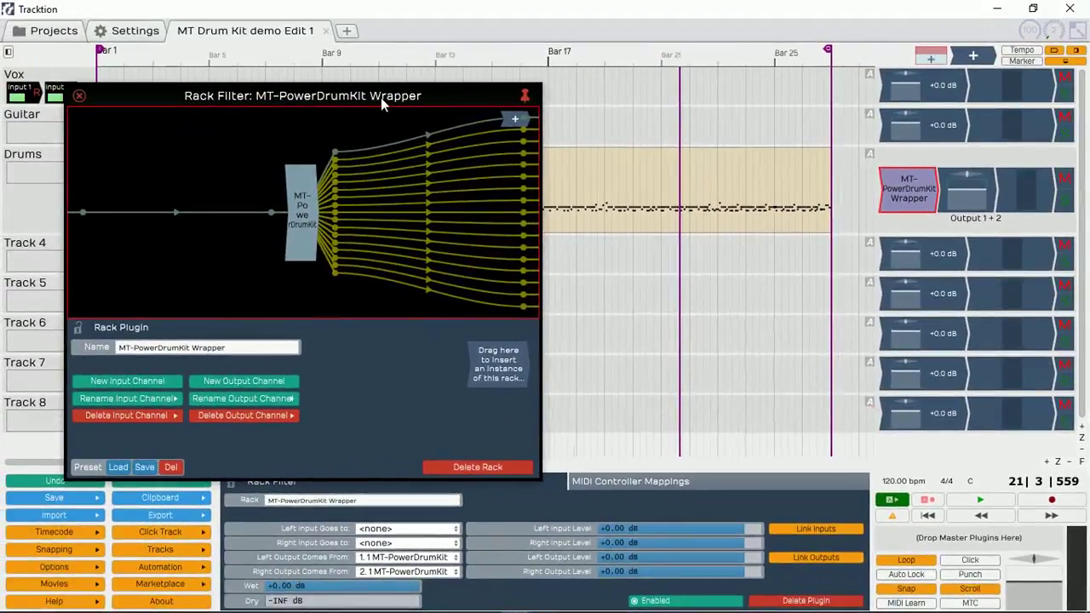
# Step: Wire the MT-PowerDrumKit node's MIDI output to the rack's MIDI output, then close the rack editor
pyautogui.moveTo(362, 87); pyautogui.dragTo(557, 86)
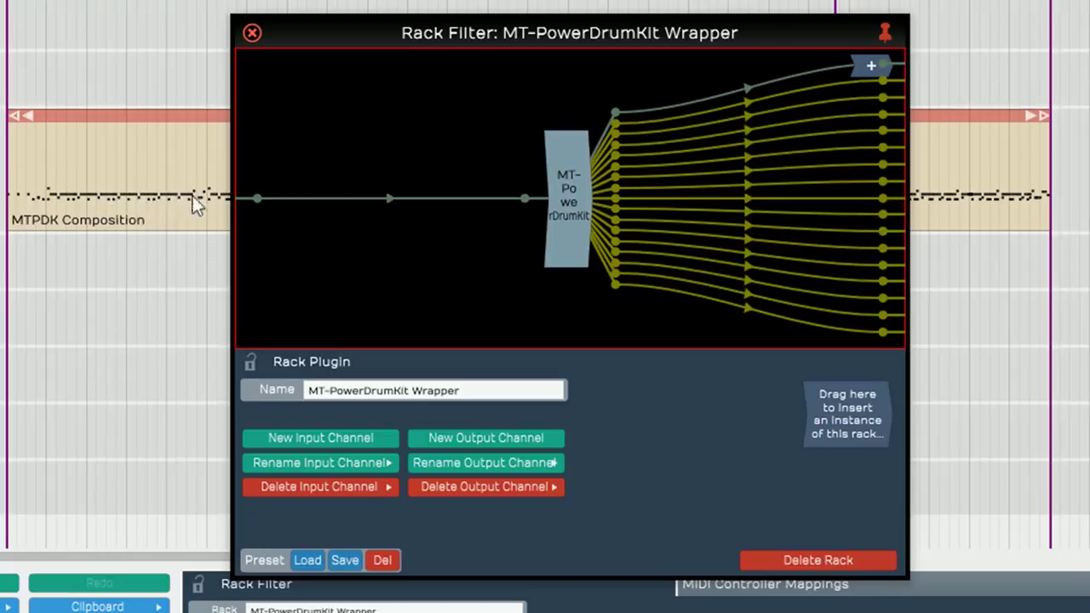
pyautogui.doubleClick(570, 224)
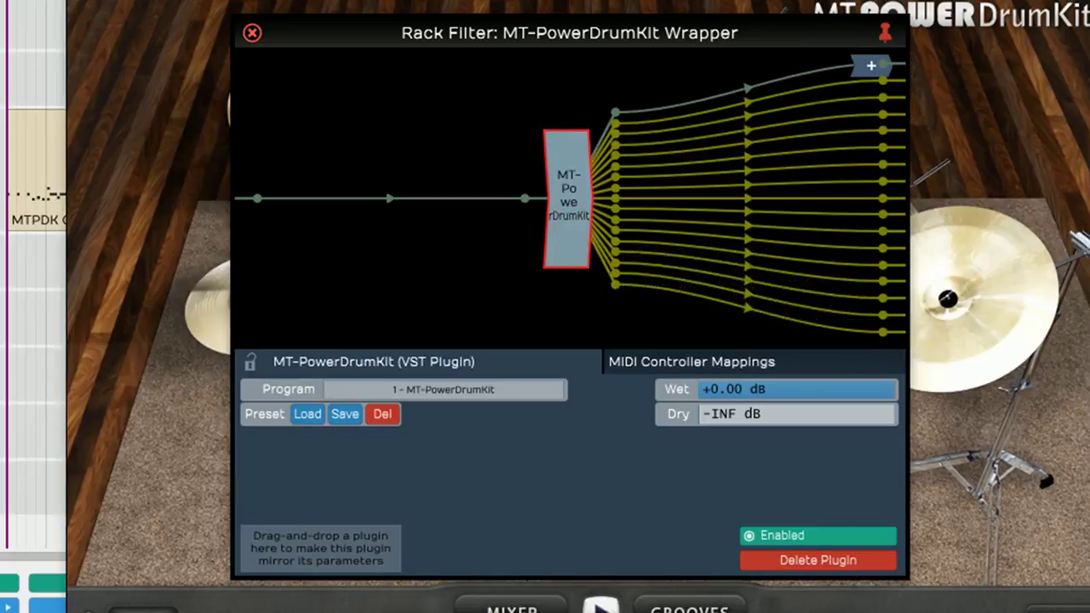
pyautogui.click(409, 165)
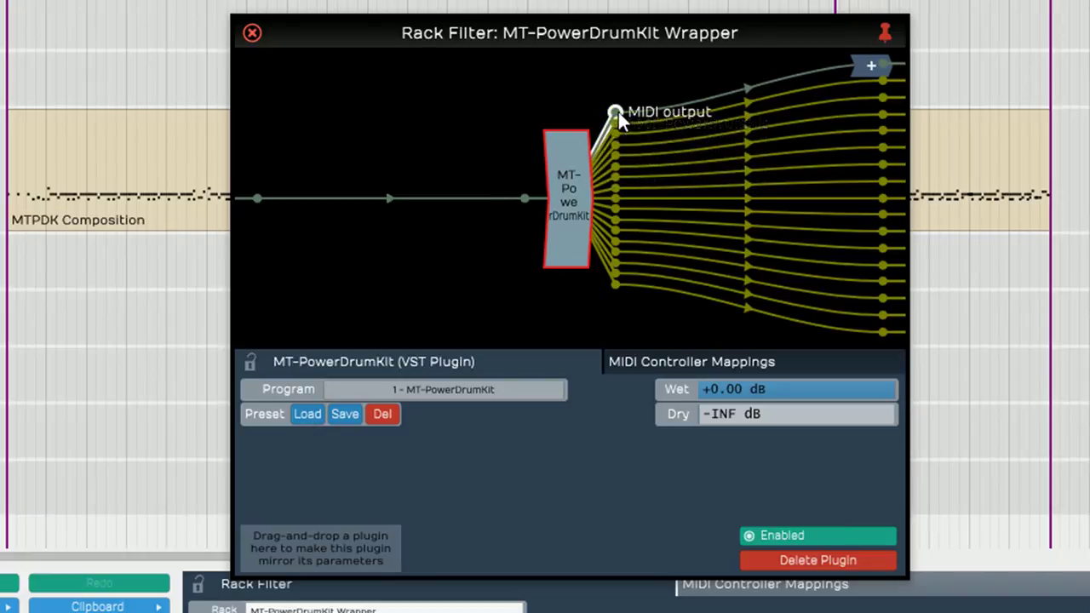
pyautogui.moveTo(615, 112); pyautogui.dragTo(886, 67)
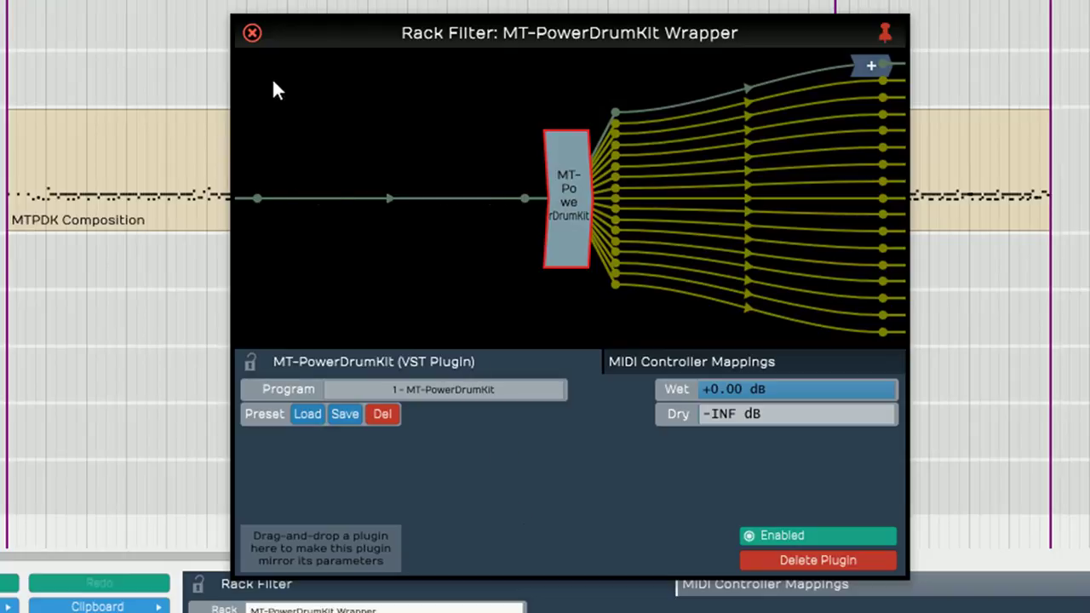
pyautogui.click(251, 33)
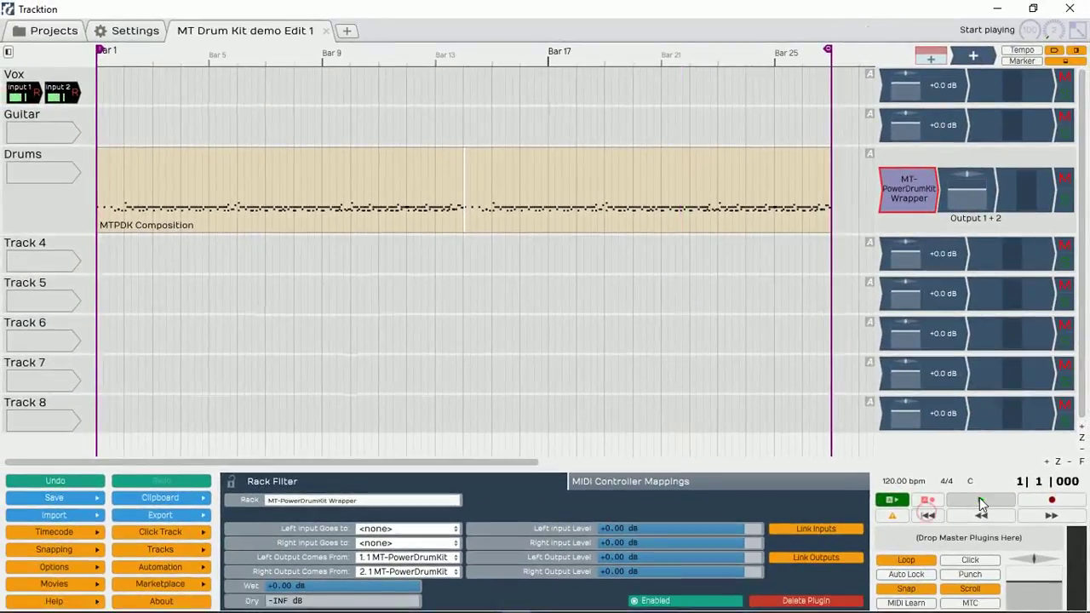
# Step: Play the wrapped drums and start dragging a copy of the wrapper rack toward Track 4
pyautogui.click(1026, 517)
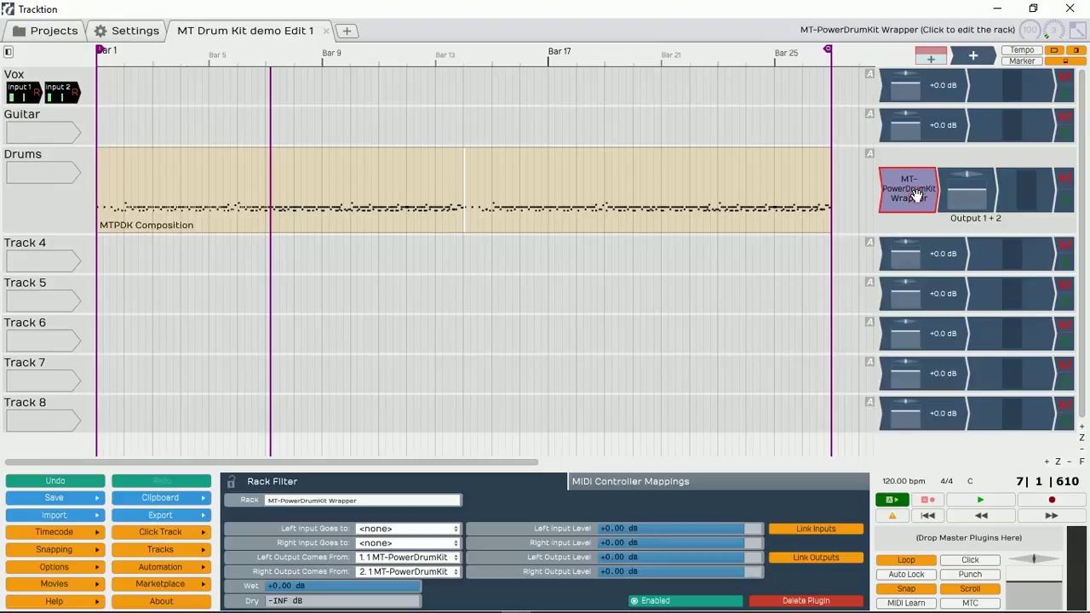
pyautogui.moveTo(915, 191); pyautogui.dragTo(885, 239)
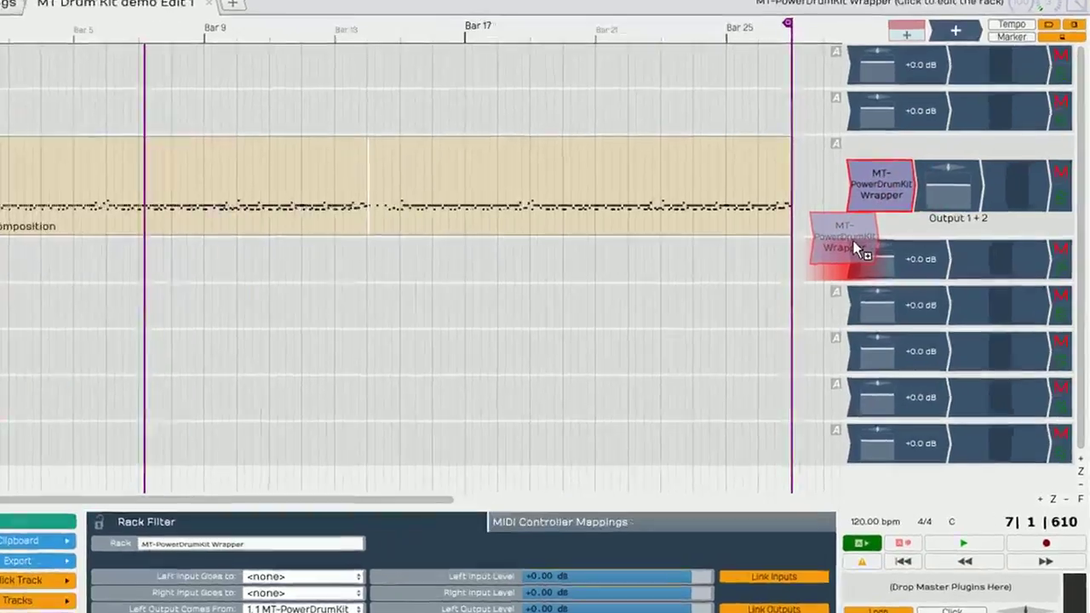
# Step: Drop the MT-PowerDrumKit Wrapper copy onto Track 4 and open its rack editor
pyautogui.moveTo(858, 248); pyautogui.dragTo(849, 261)
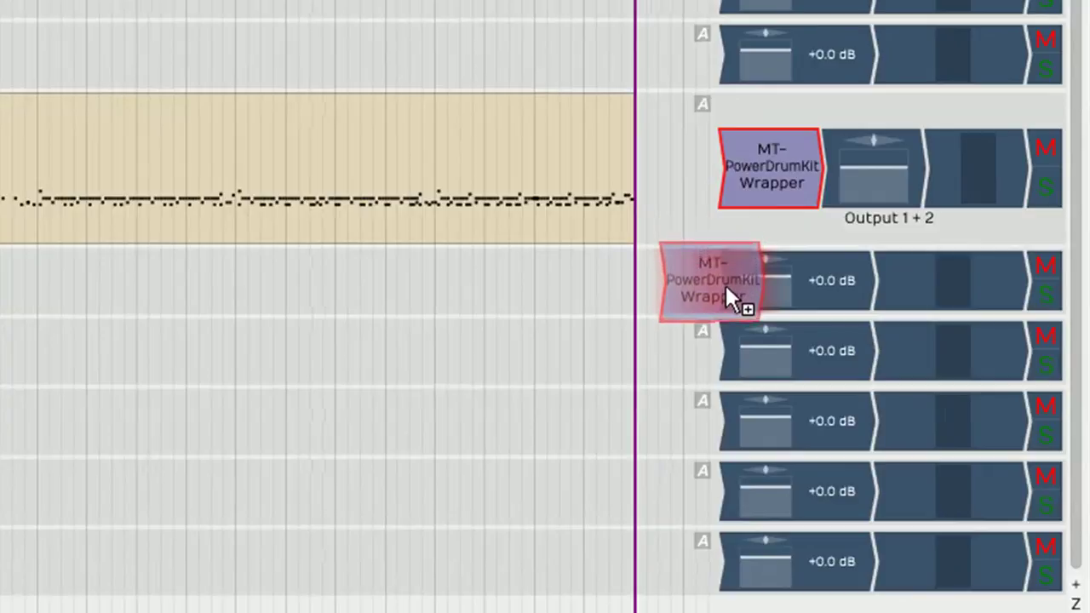
pyautogui.moveTo(726, 285); pyautogui.dragTo(727, 288)
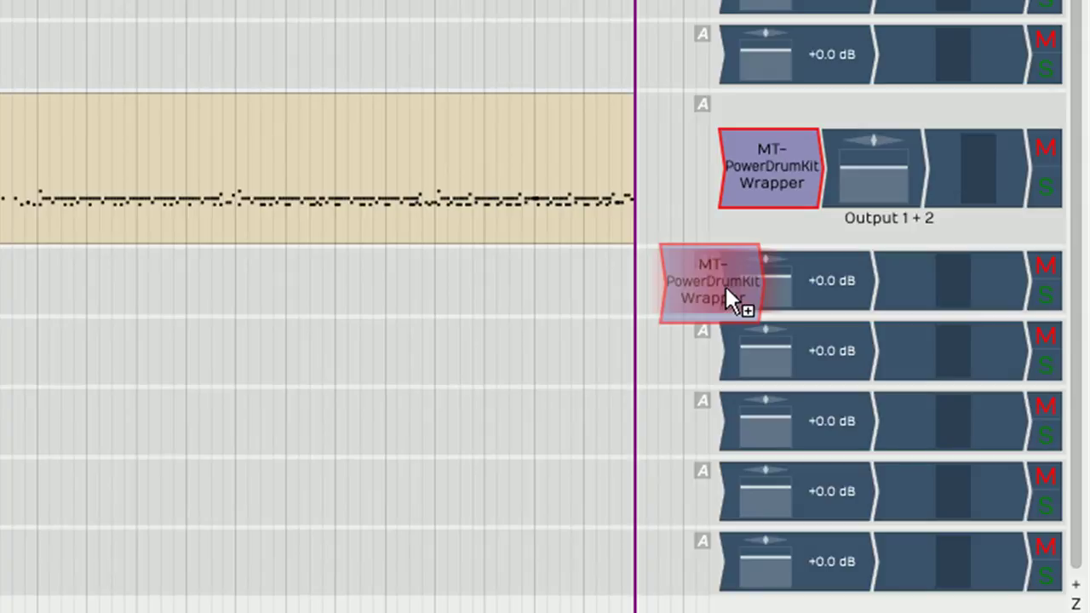
pyautogui.moveTo(726, 287); pyautogui.dragTo(726, 288)
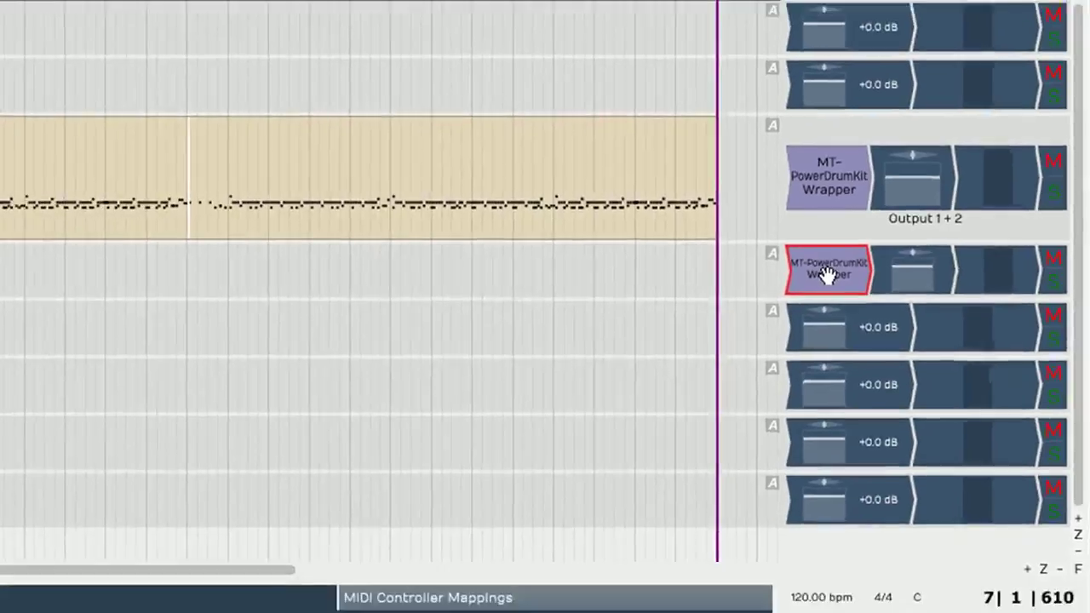
pyautogui.click(771, 294)
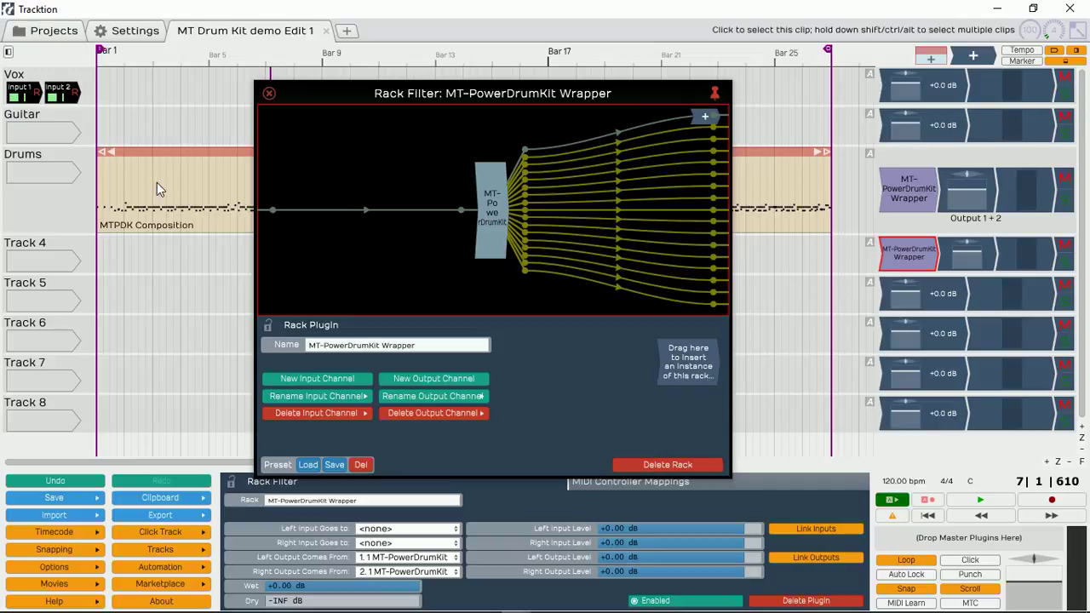
pyautogui.click(267, 92)
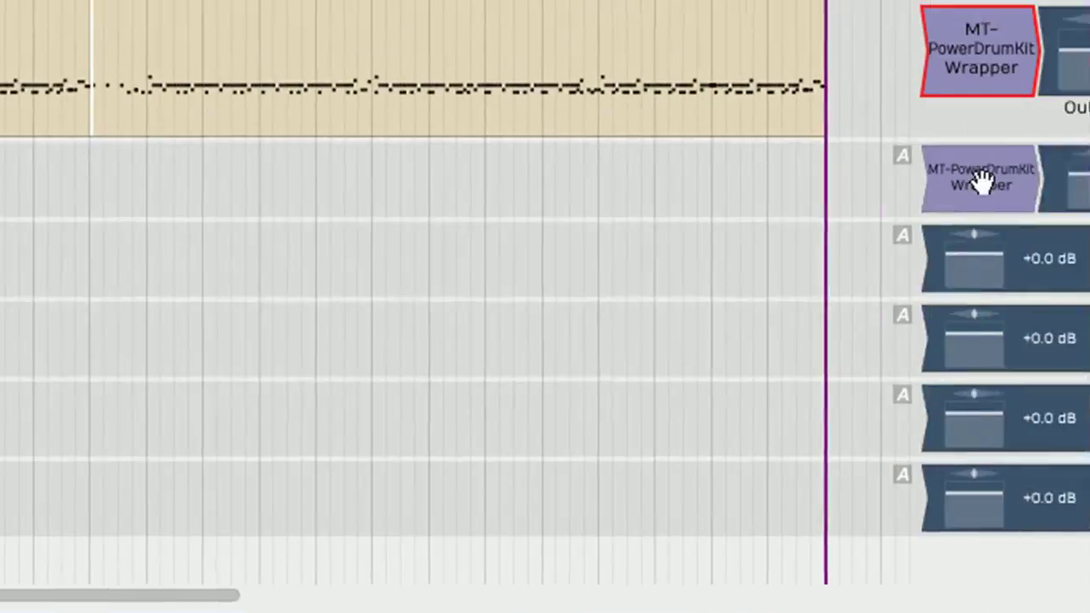
# Step: Set Track 4's wrapper outputs: left from 3. 2 and right from 4. 2 MT-PowerDrumKit
pyautogui.click(723, 294)
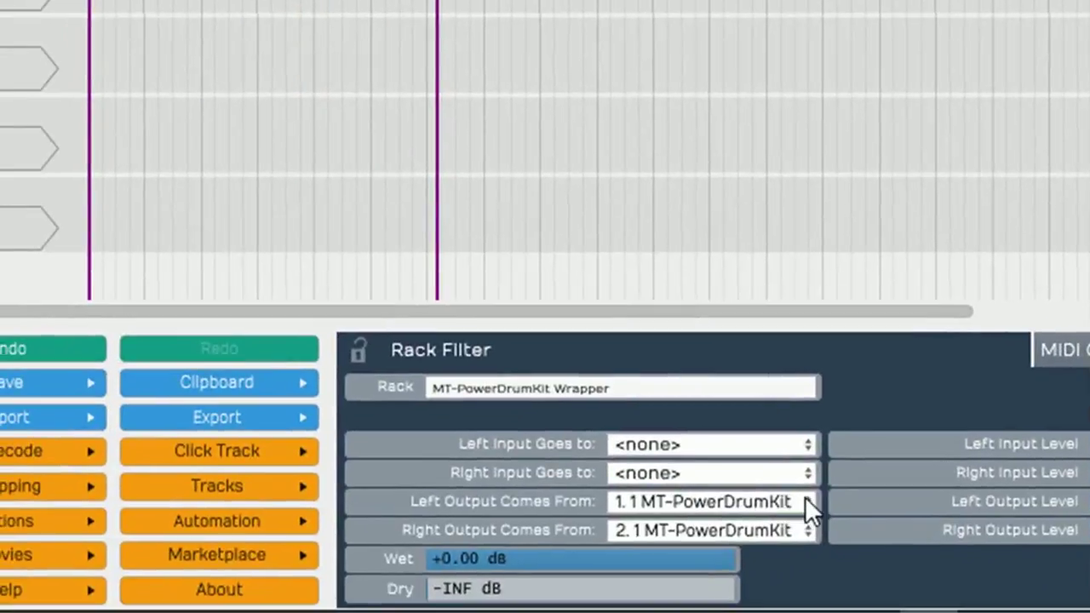
pyautogui.click(804, 500)
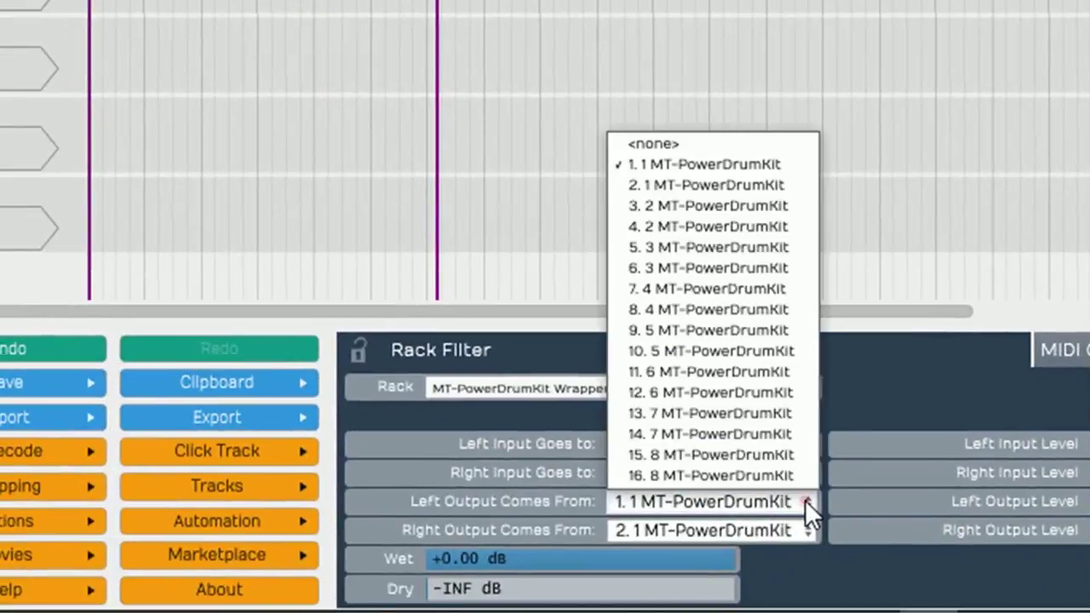
pyautogui.click(764, 205)
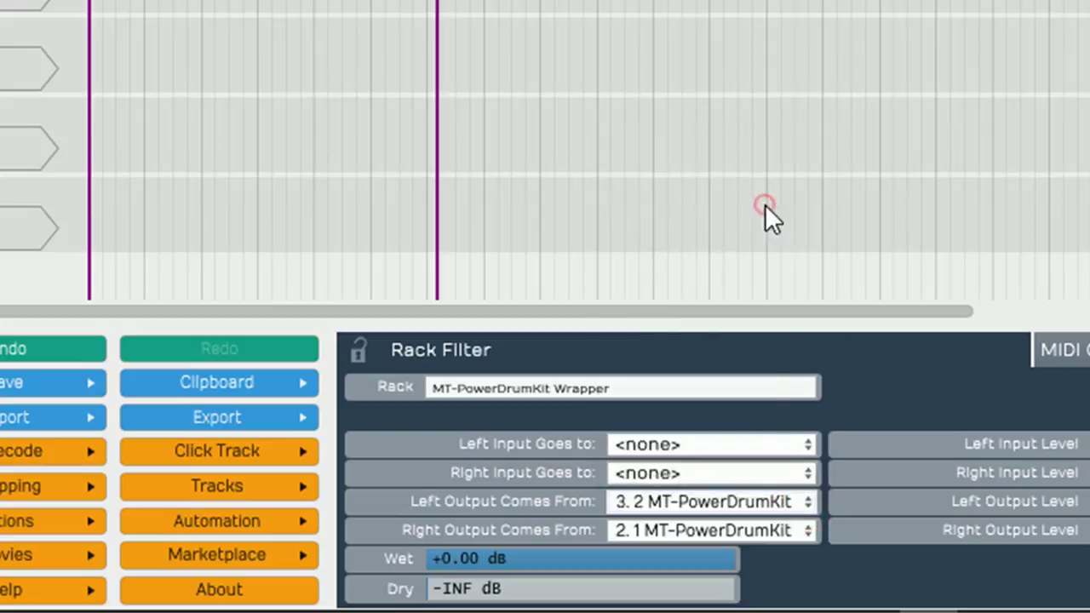
pyautogui.click(773, 528)
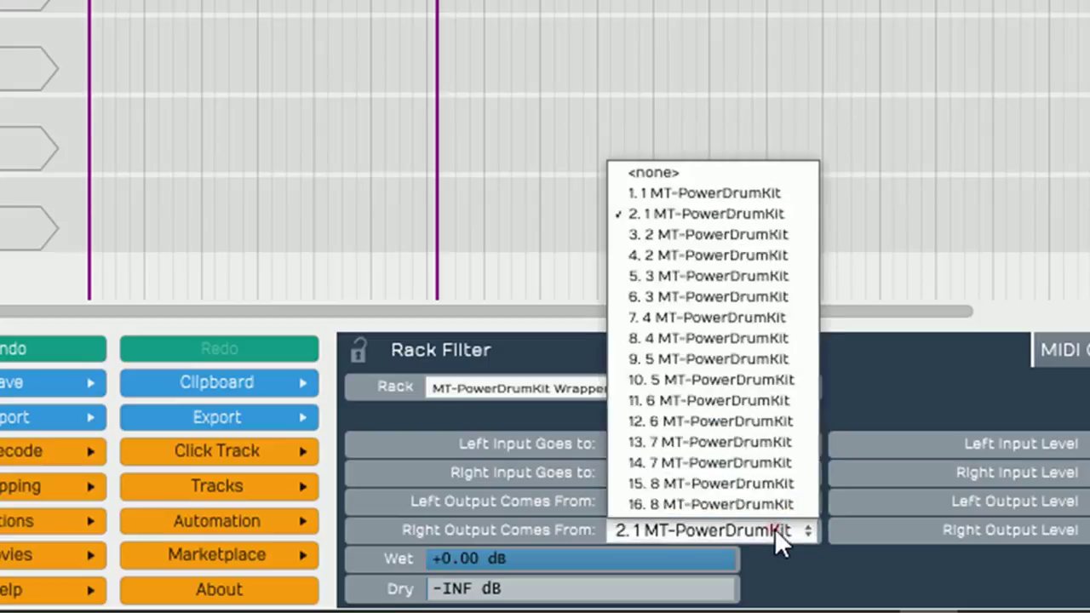
pyautogui.click(730, 255)
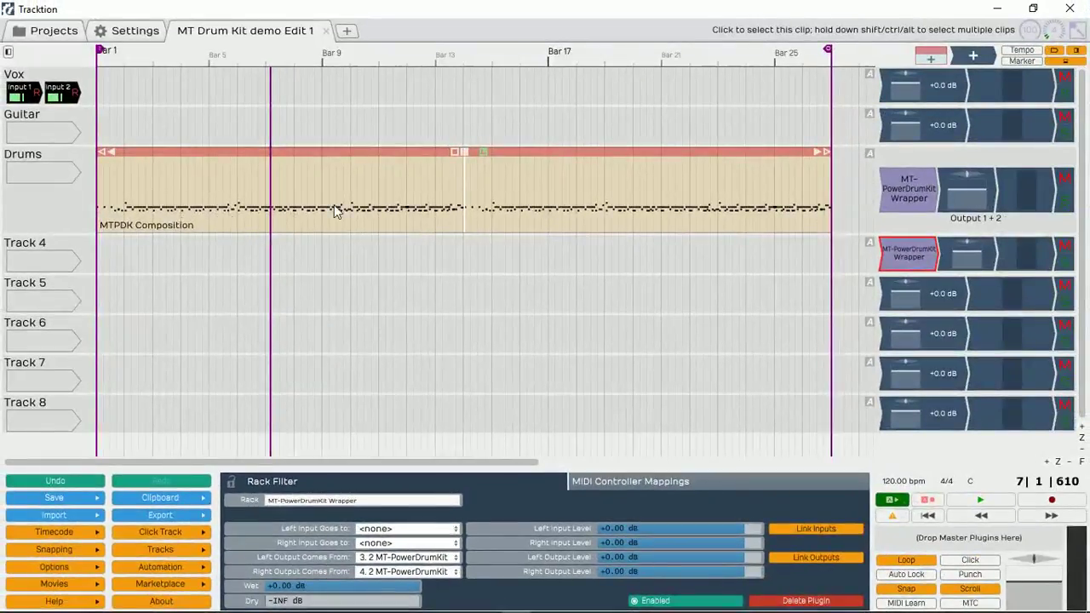
# Step: Inspect the Drums wrapper's rack, then open the Rack Filter editor for Track 4's MT-PowerDrumKit Wrapper
pyautogui.click(862, 200)
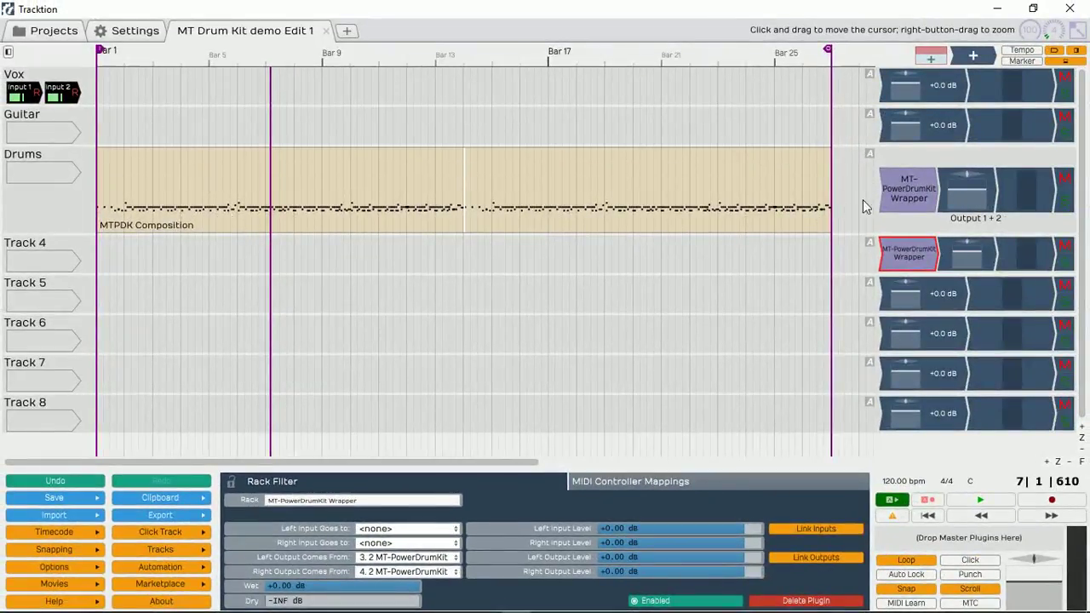
pyautogui.doubleClick(908, 191)
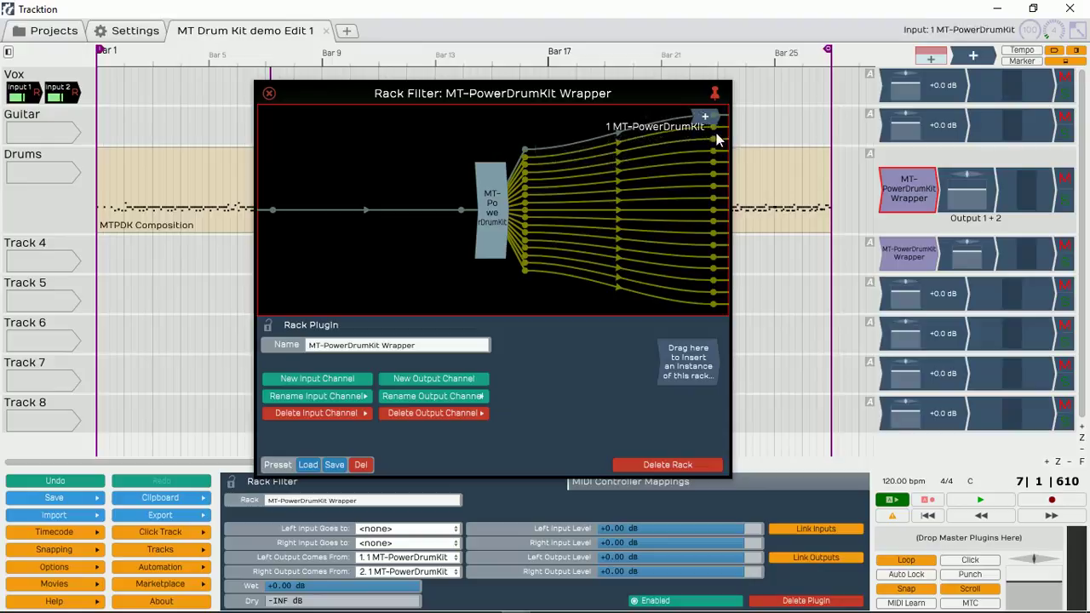
pyautogui.click(269, 93)
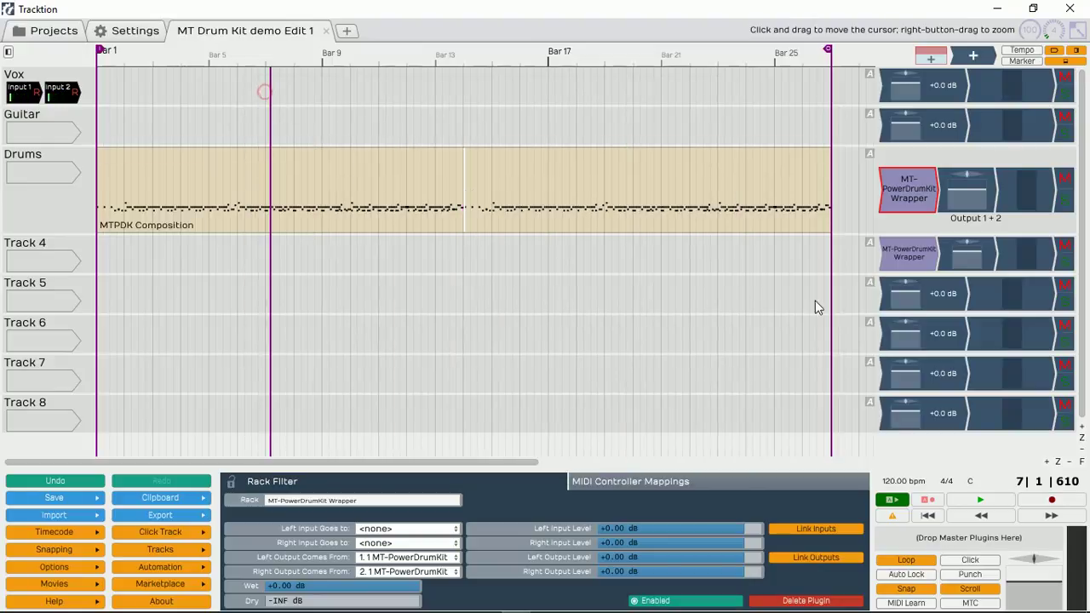
pyautogui.click(917, 254)
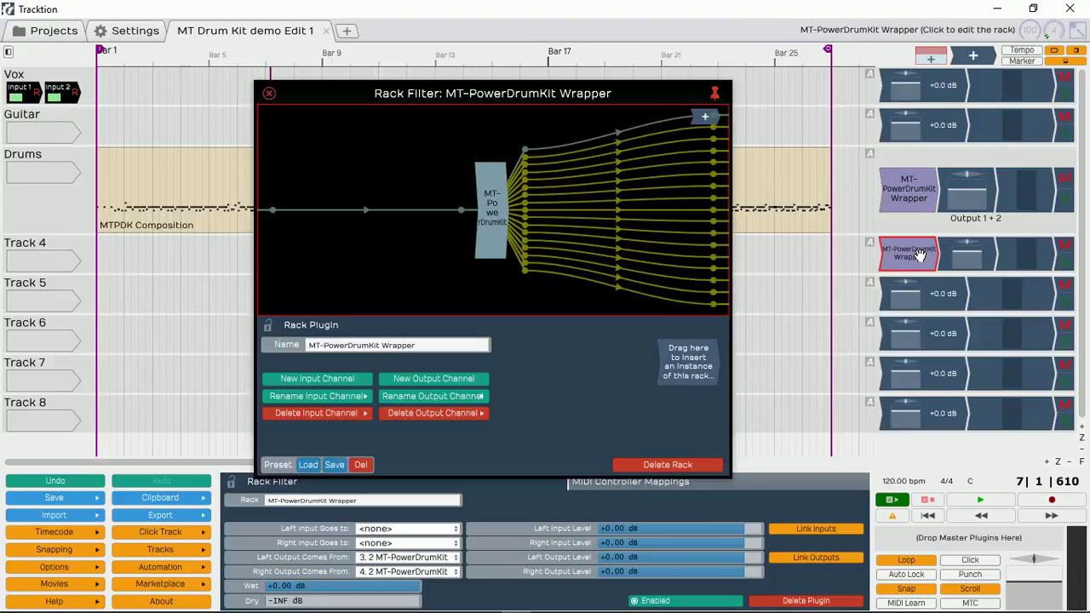
pyautogui.click(269, 93)
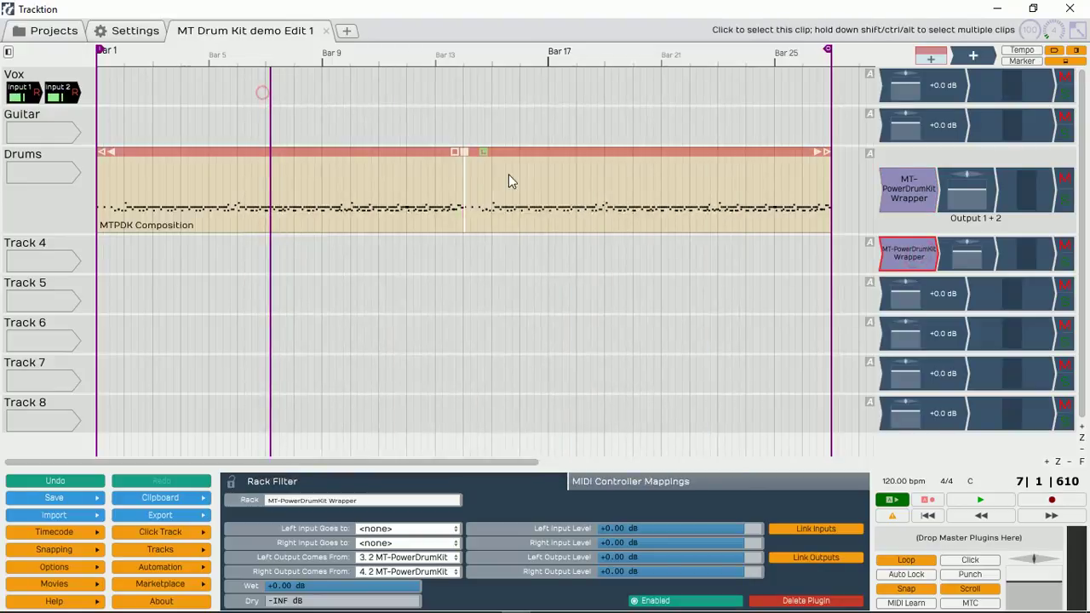
pyautogui.click(904, 258)
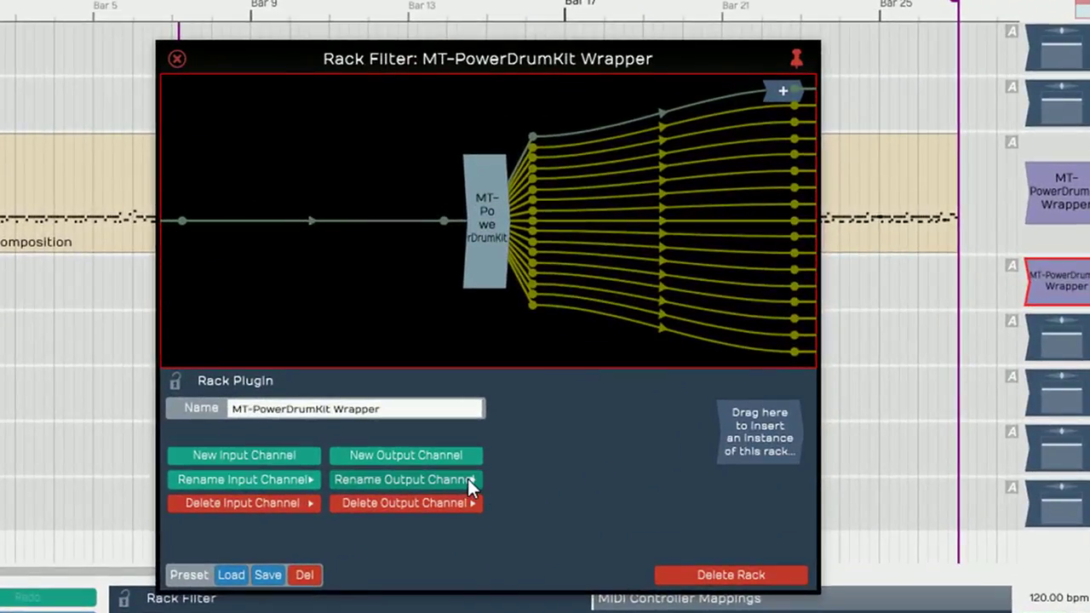
# Step: Rename output channels 1 and 2 to Out 1 L and Out 1 R, and enter Out 2 L for channel 3
pyautogui.click(467, 478)
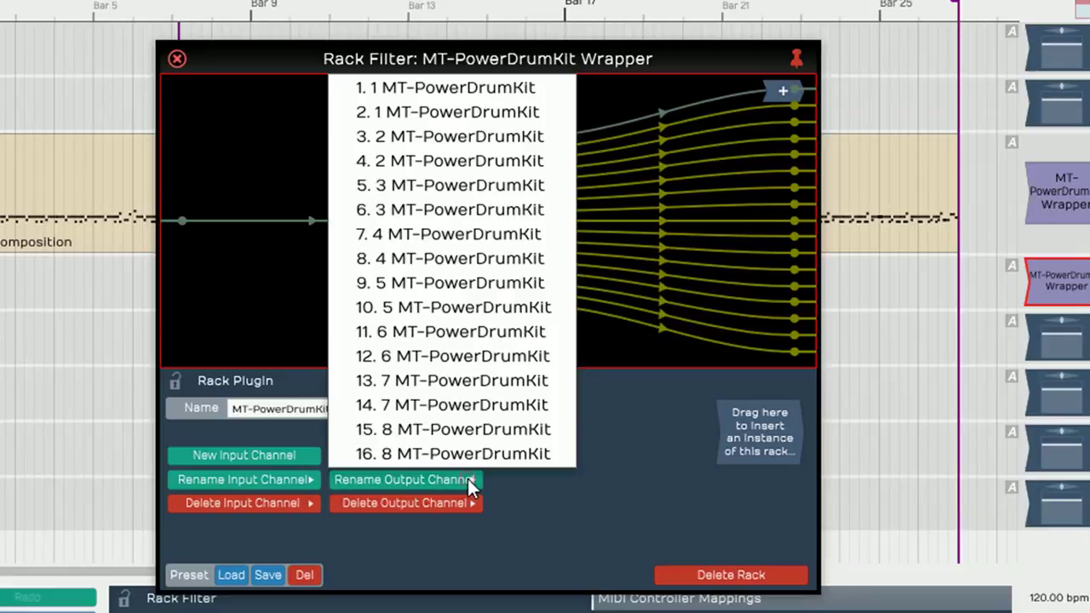
pyautogui.click(481, 87)
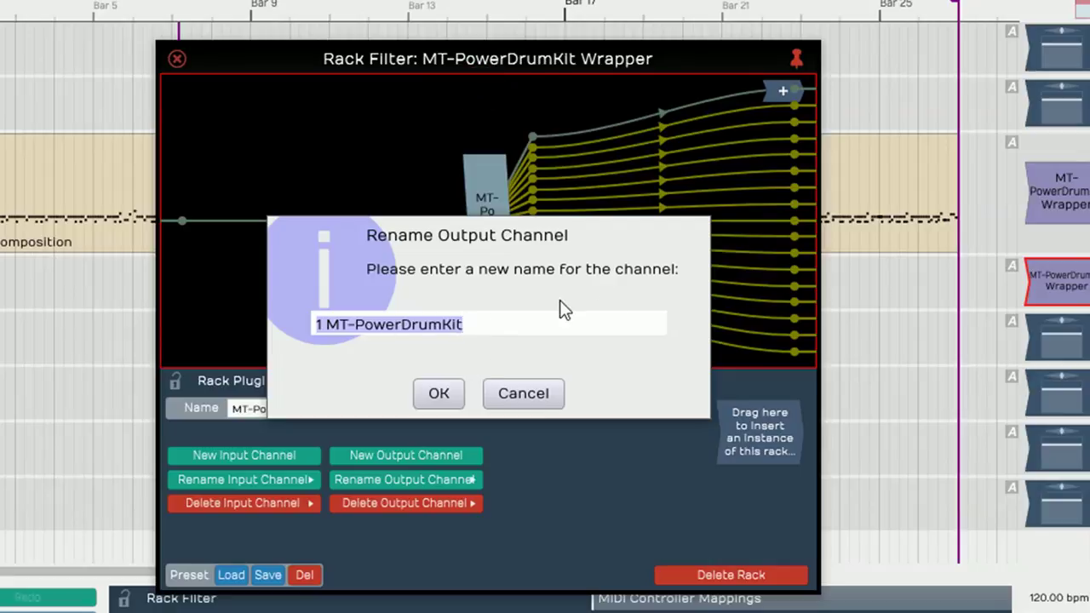
pyautogui.write('Out 1')
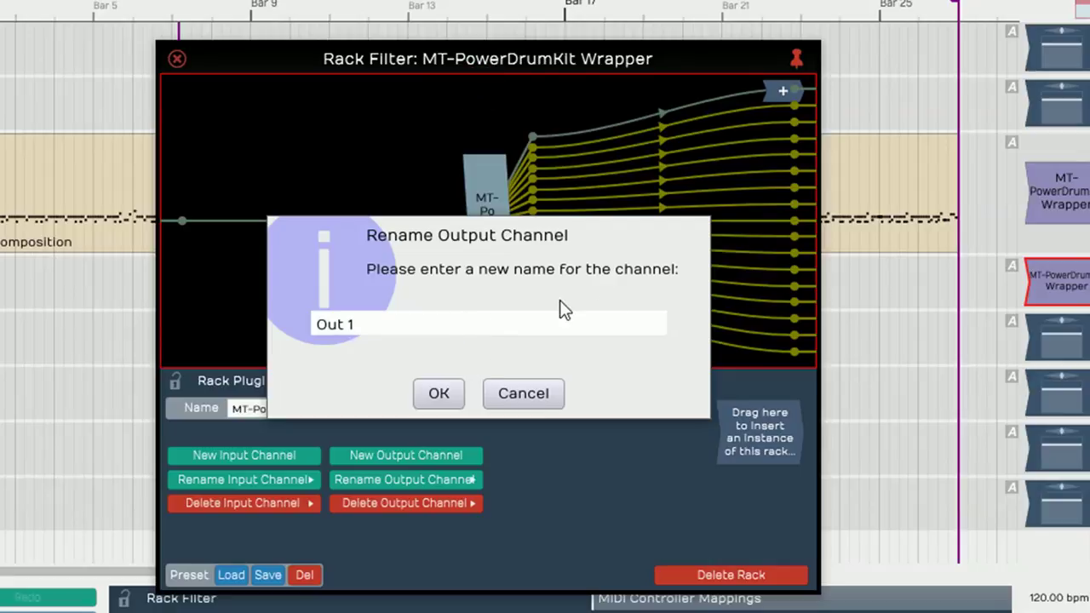
pyautogui.write(' L')
pyautogui.click(439, 395)
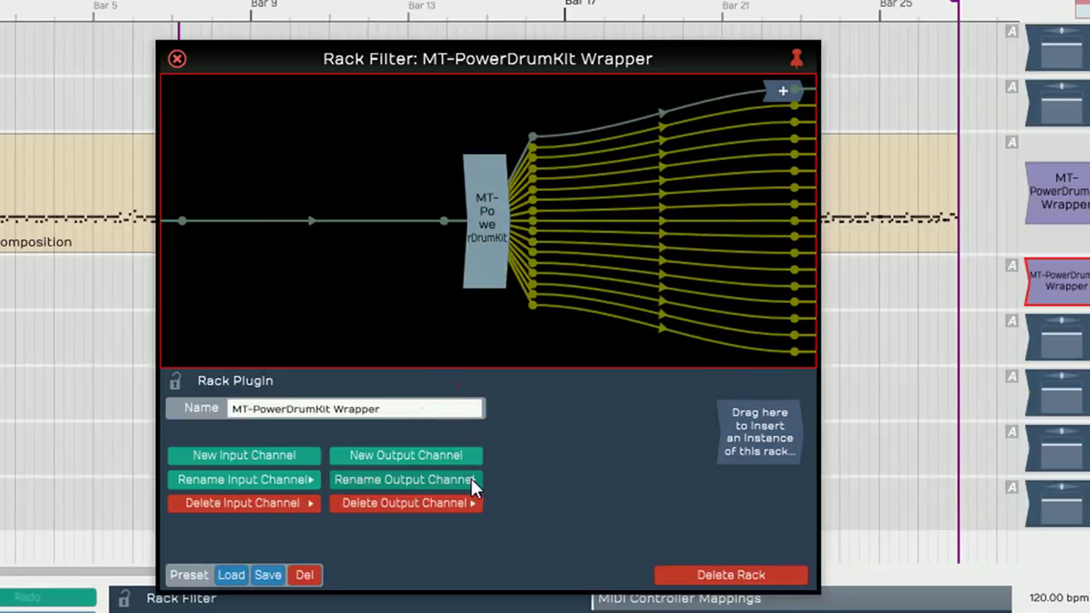
pyautogui.click(471, 480)
pyautogui.click(441, 113)
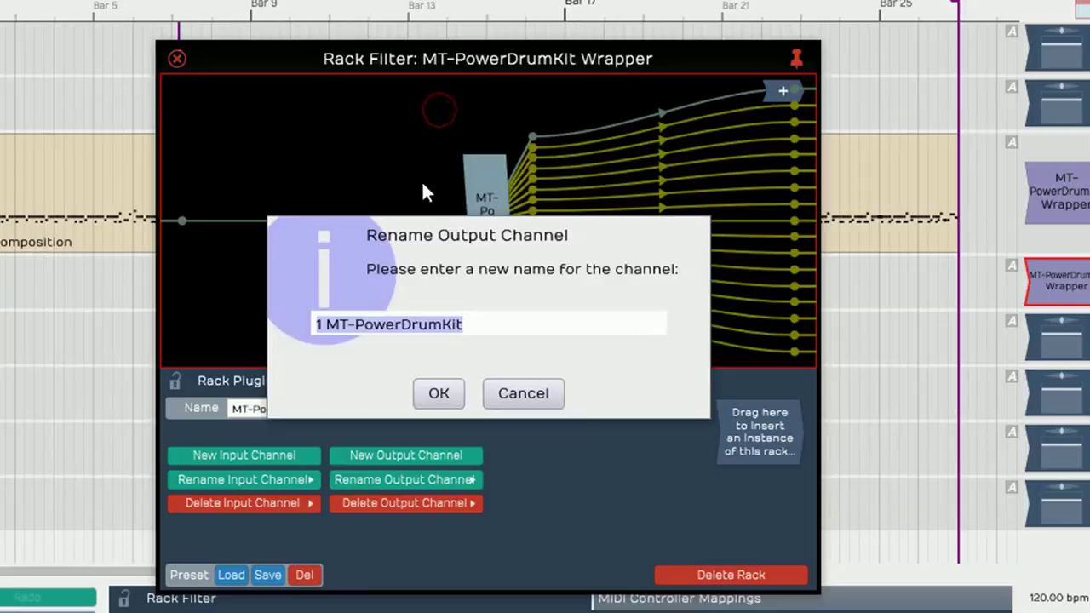
pyautogui.write('Out 1')
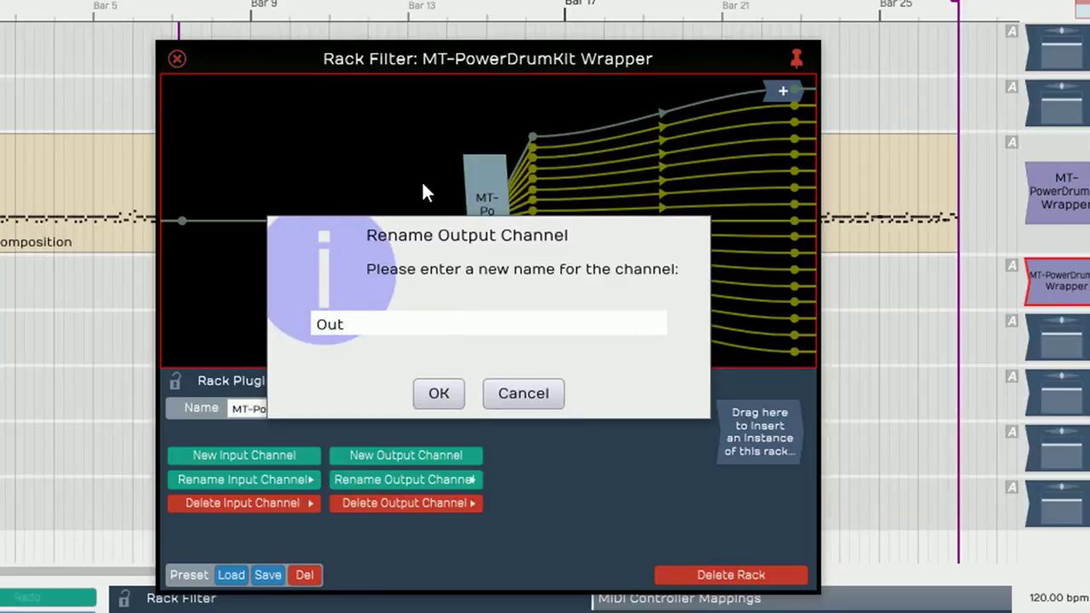
pyautogui.write(' R')
pyautogui.click(439, 393)
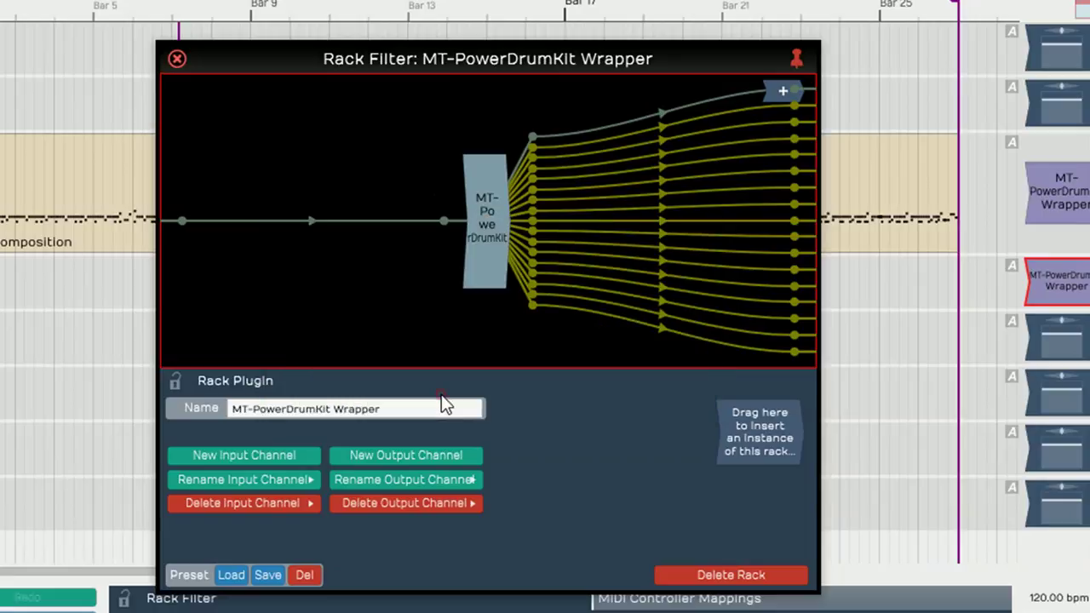
pyautogui.click(471, 480)
pyautogui.click(504, 138)
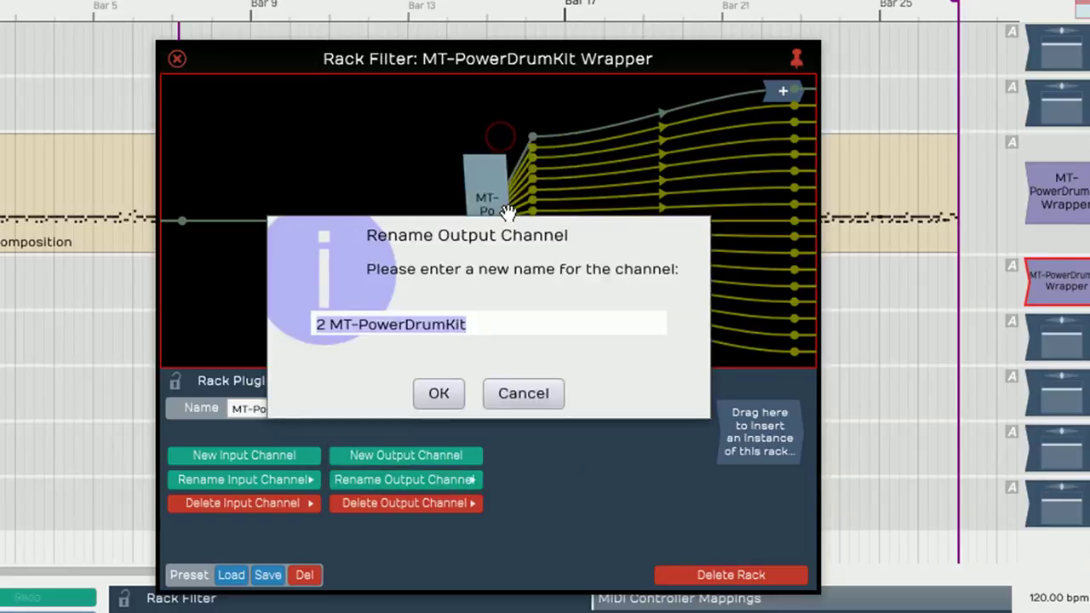
pyautogui.write('Out')
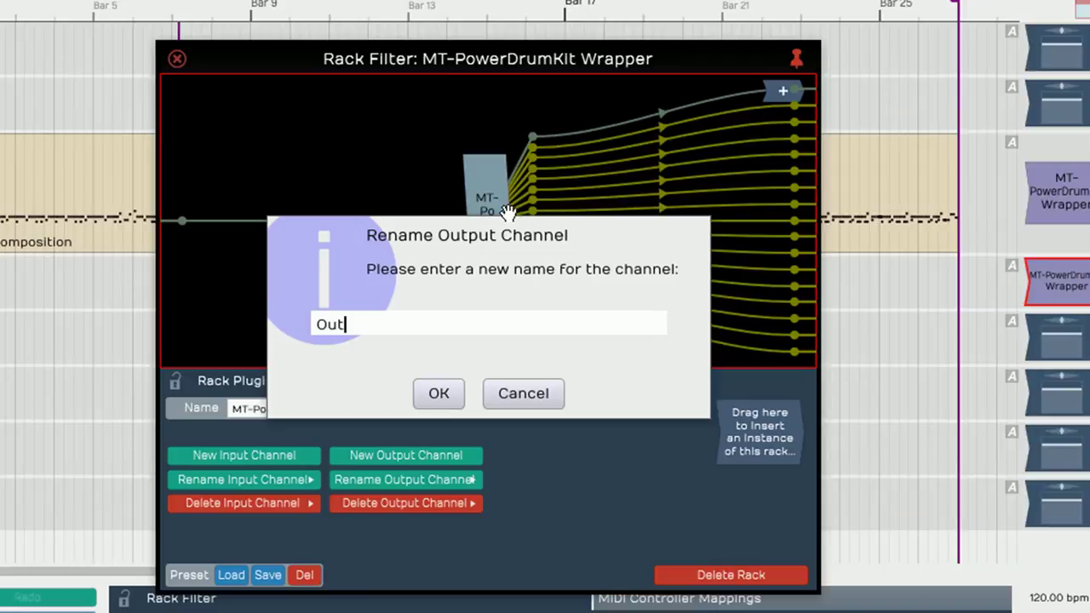
pyautogui.write(' 2 L')
# Step: Confirm Out 2 L, rename channels 4 and 5 to Out 2 R and Out 3 L, and enter Out 3 R for channel 6
pyautogui.click(443, 396)
pyautogui.click(469, 481)
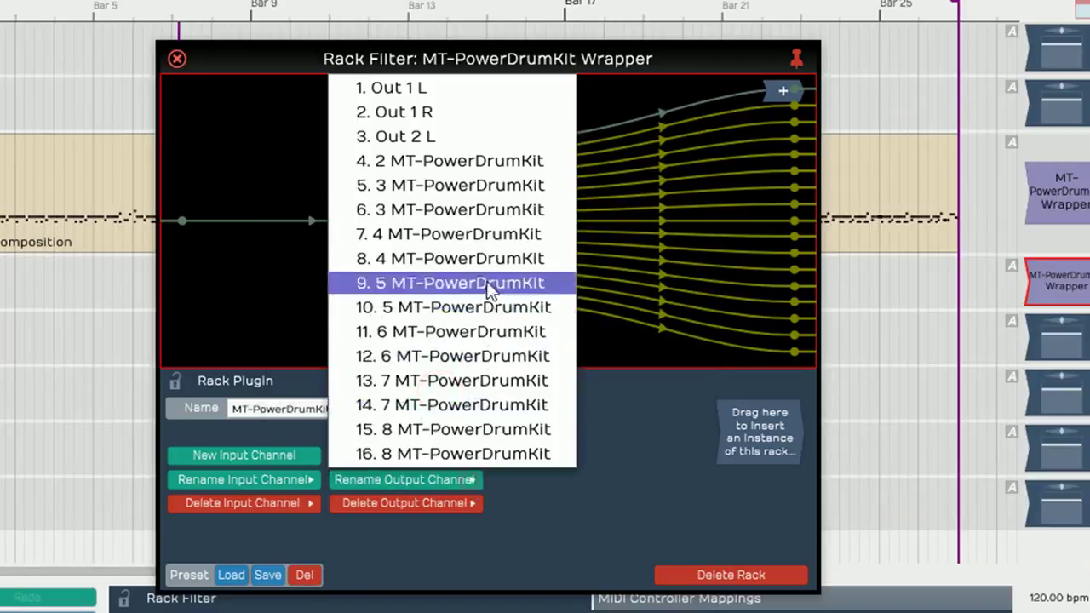
pyautogui.click(473, 160)
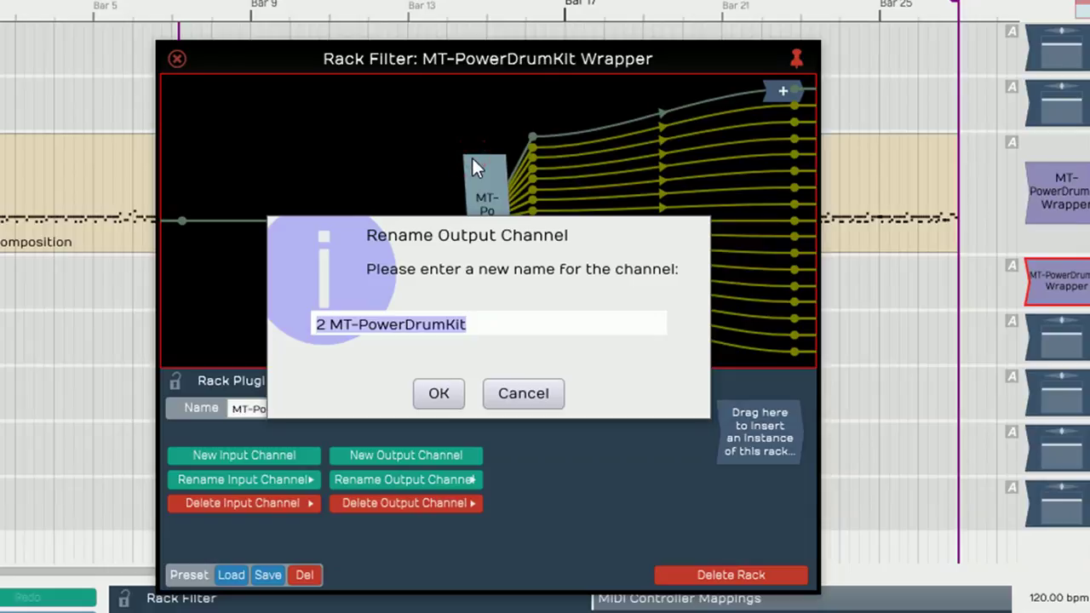
pyautogui.write('Out 2 R')
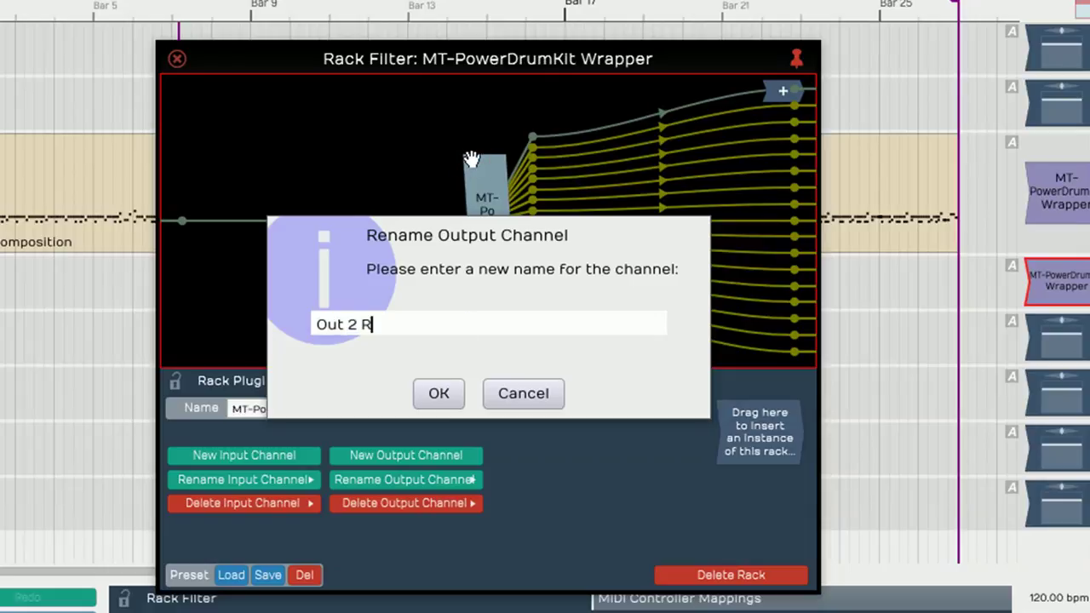
pyautogui.click(437, 398)
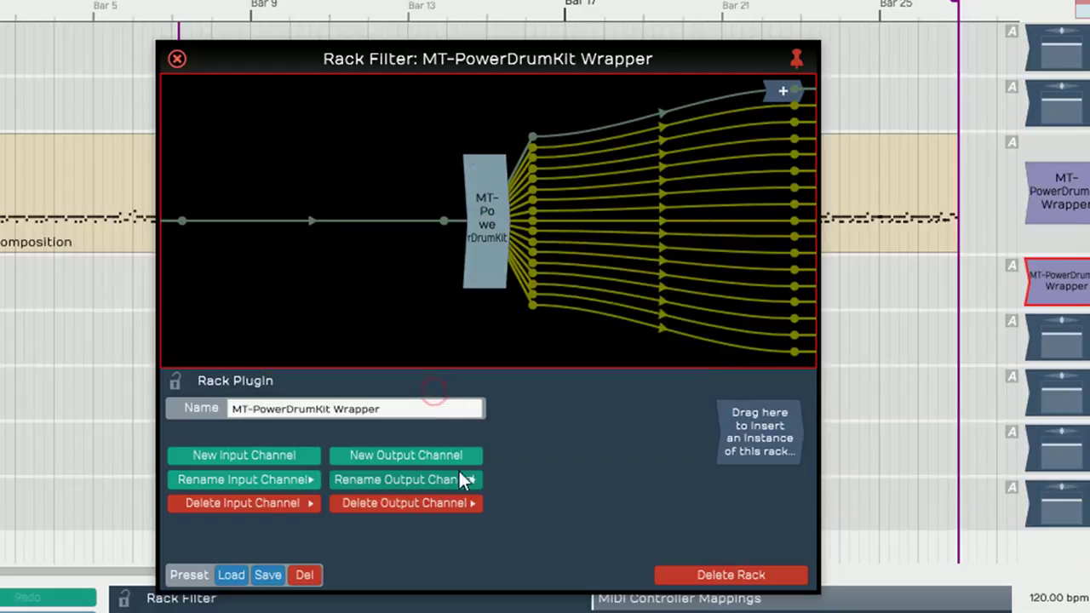
pyautogui.click(465, 481)
pyautogui.click(506, 186)
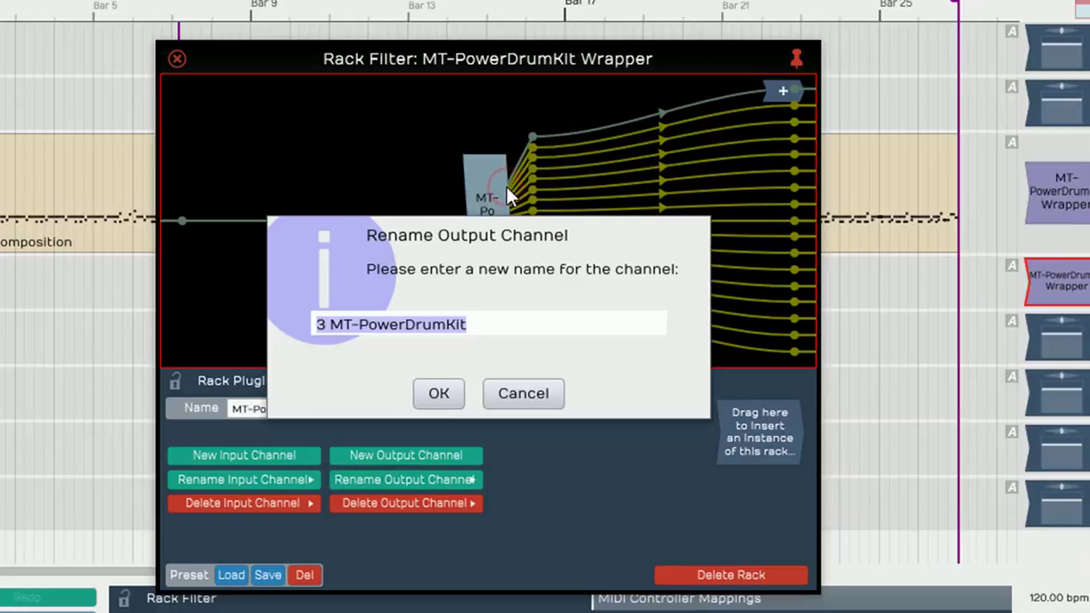
pyautogui.write('Out ')
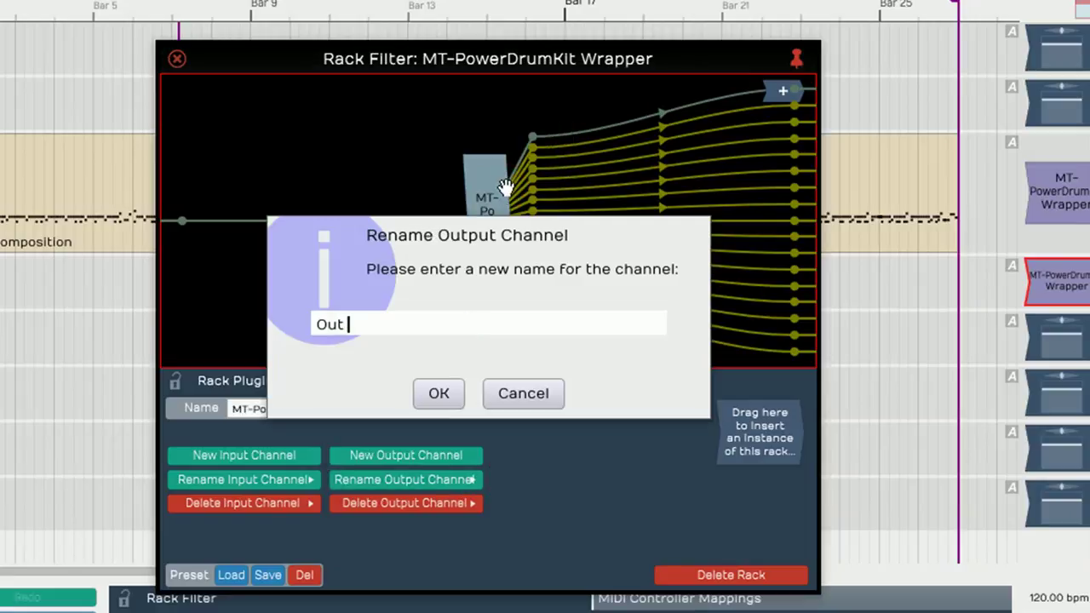
pyautogui.write('3 L')
pyautogui.click(438, 394)
pyautogui.click(474, 481)
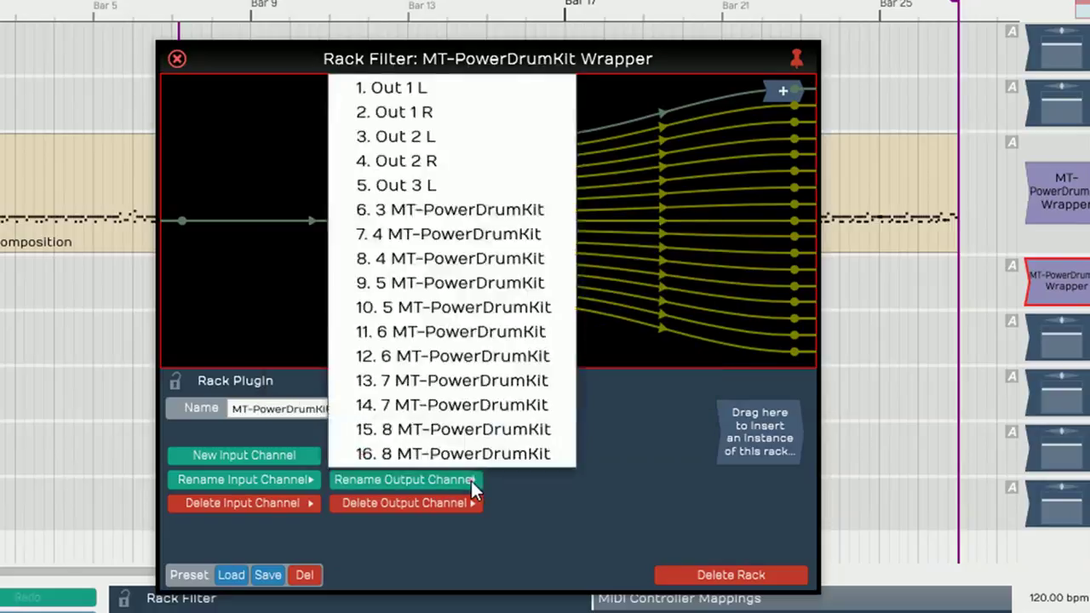
pyautogui.click(464, 211)
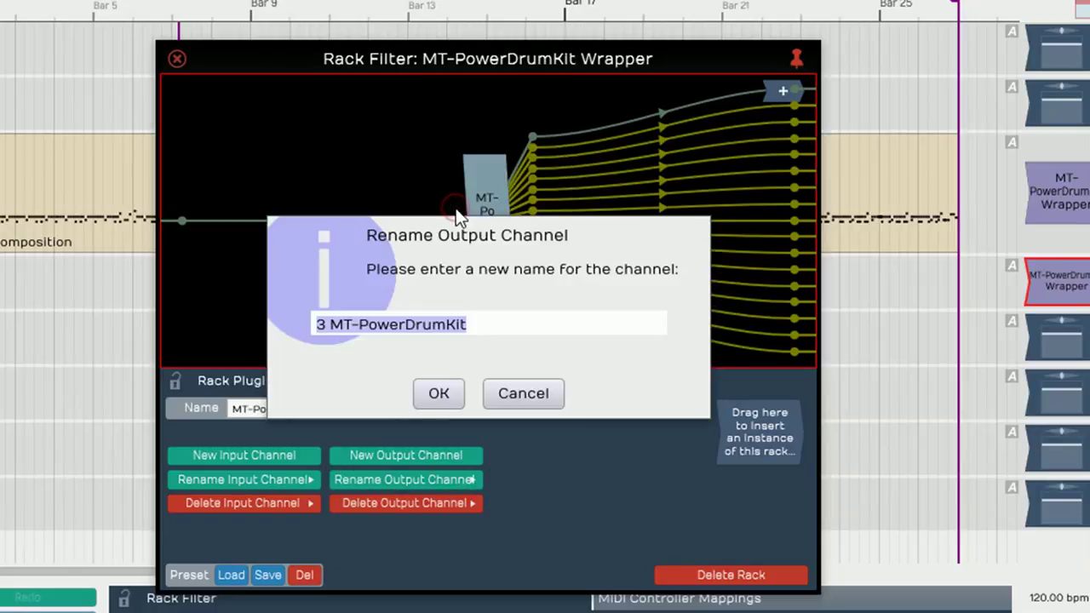
pyautogui.write('Out ')
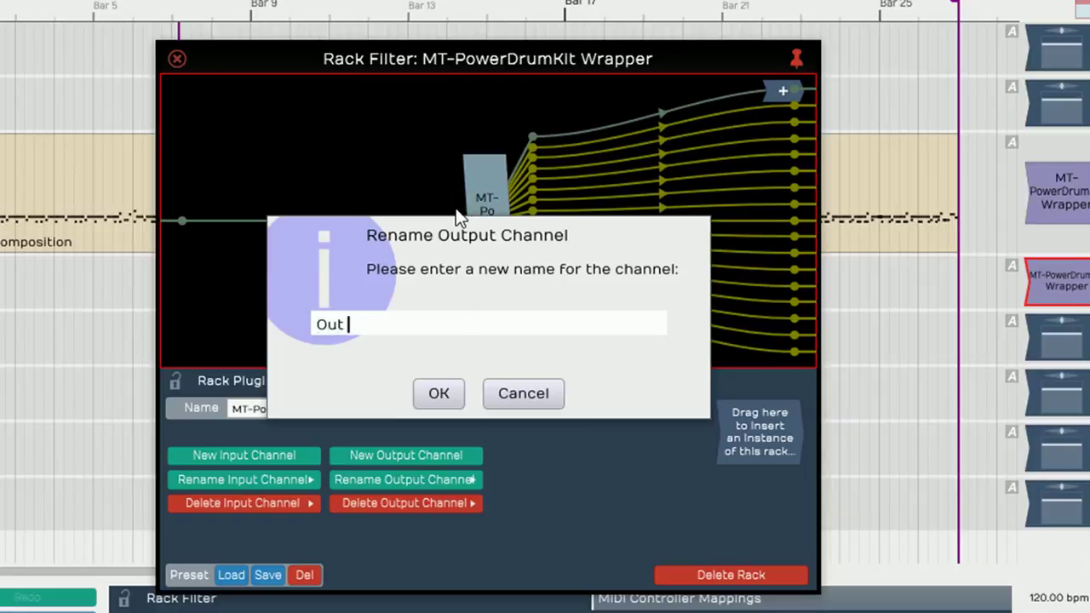
pyautogui.write('3 R')
# Step: Confirm Out 3 R for channel 6, dismiss the channel list, and close the Rack Filter window
pyautogui.click(438, 393)
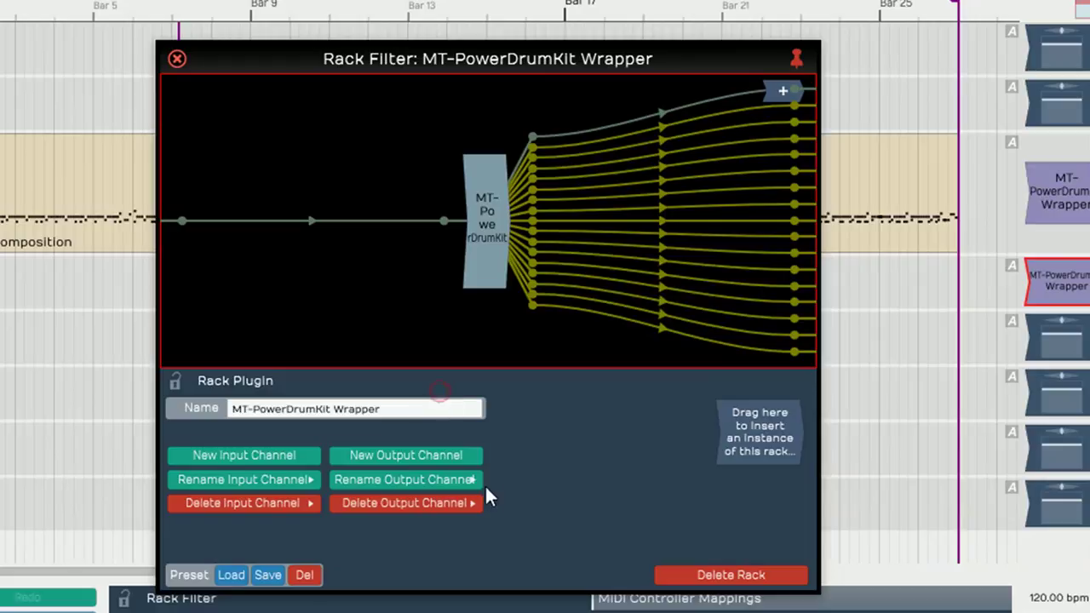
pyautogui.click(470, 481)
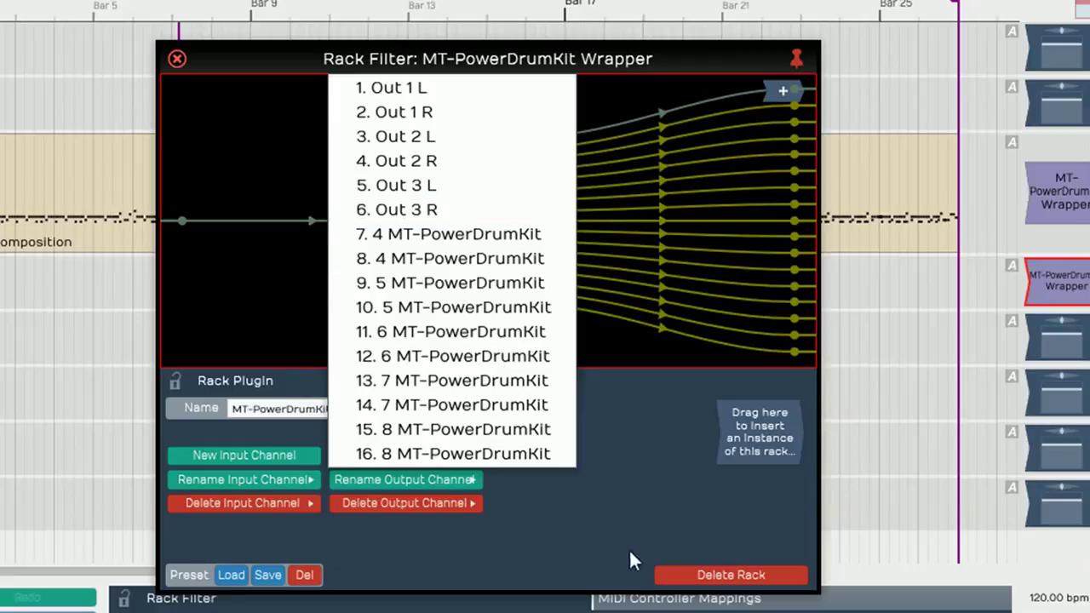
pyautogui.click(600, 501)
pyautogui.click(176, 58)
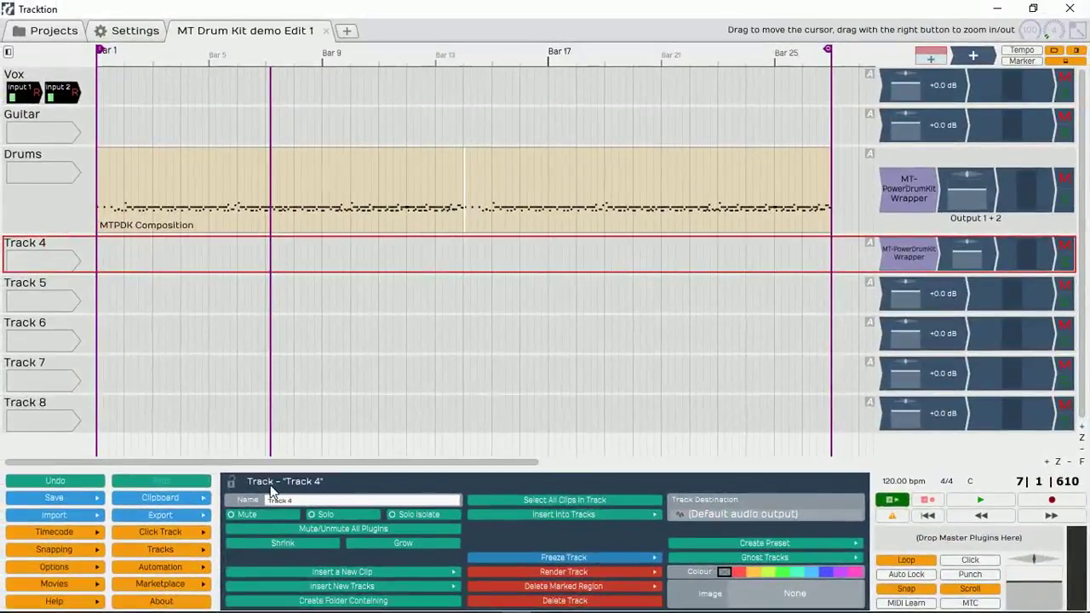
# Step: Rename Track 4 to Drum Kick and copy its drum kit wrapper onto Track 5
pyautogui.moveTo(299, 501); pyautogui.dragTo(267, 501)
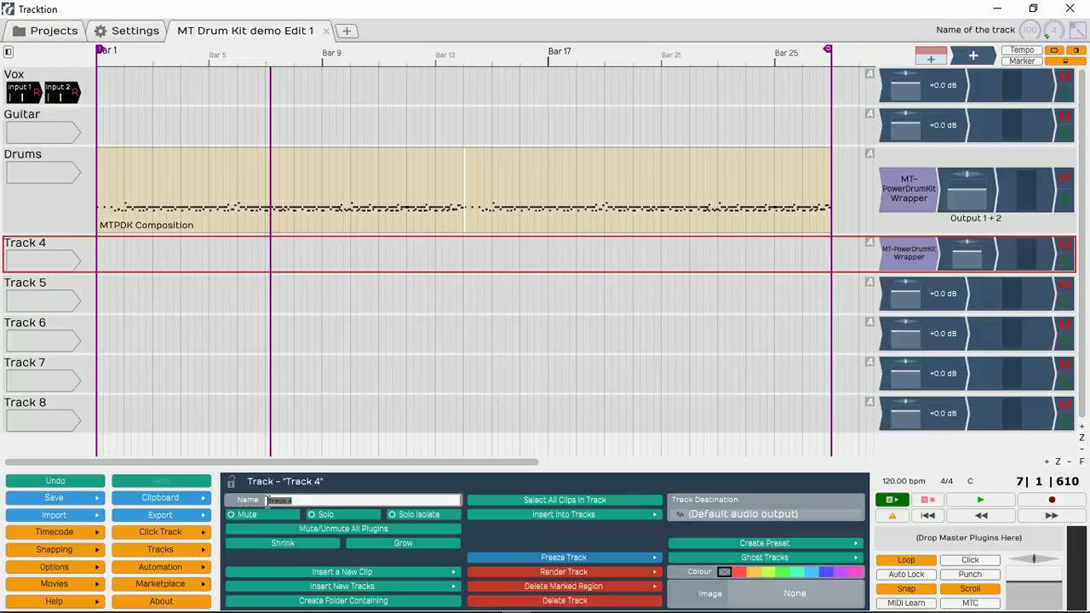
pyautogui.write('Tru')
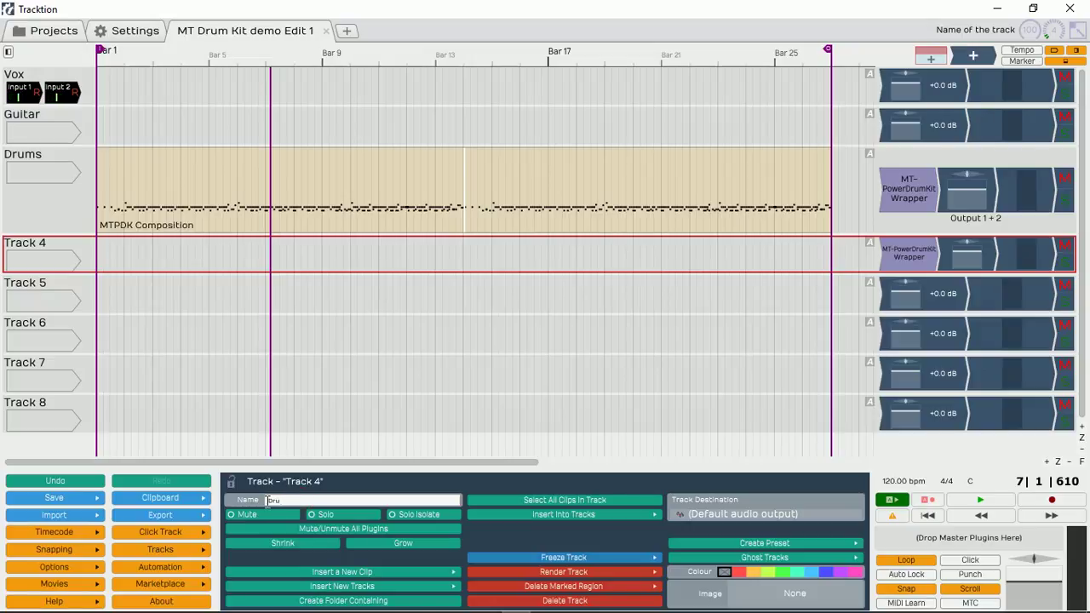
pyautogui.write('m Kick')
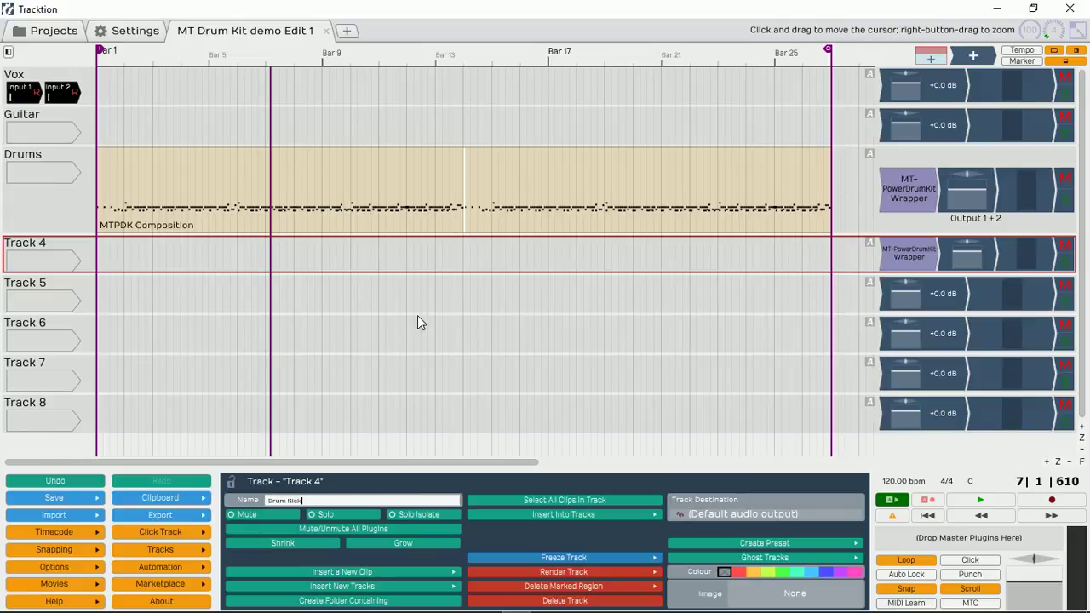
pyautogui.press('Return')
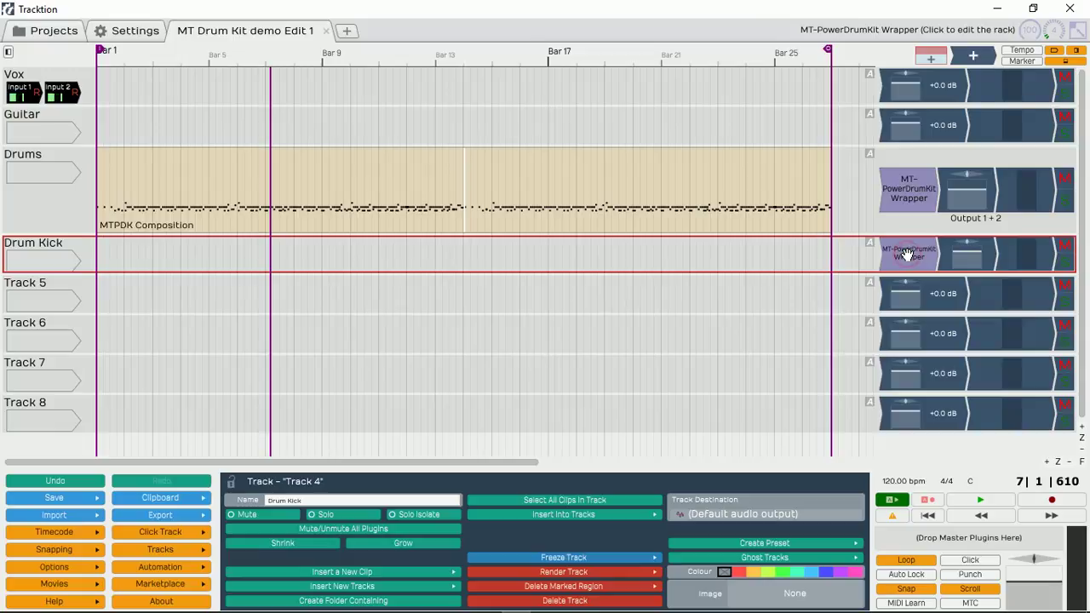
pyautogui.moveTo(905, 250); pyautogui.dragTo(887, 292)
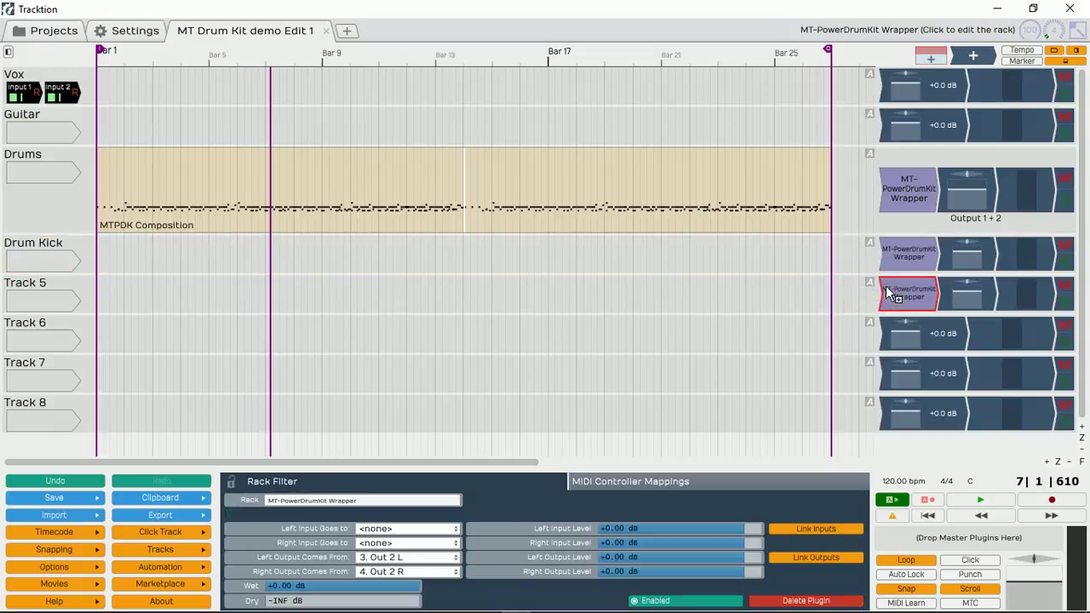
# Step: Set Track 5's wrapper Left and Right outputs to come from Out 3 L and Out 3 R
pyautogui.click(456, 558)
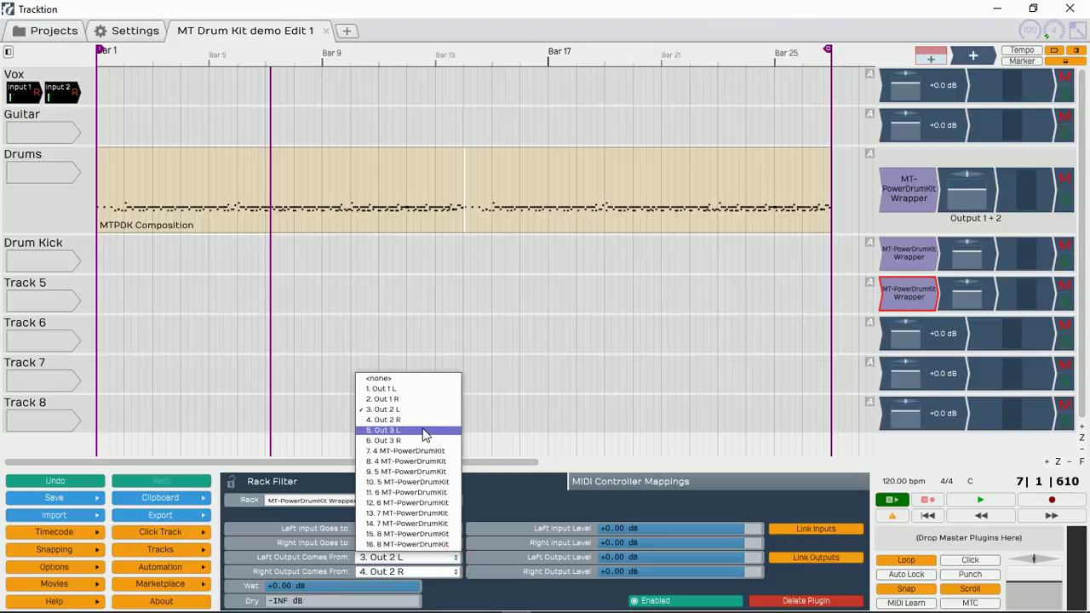
pyautogui.click(426, 422)
pyautogui.click(451, 571)
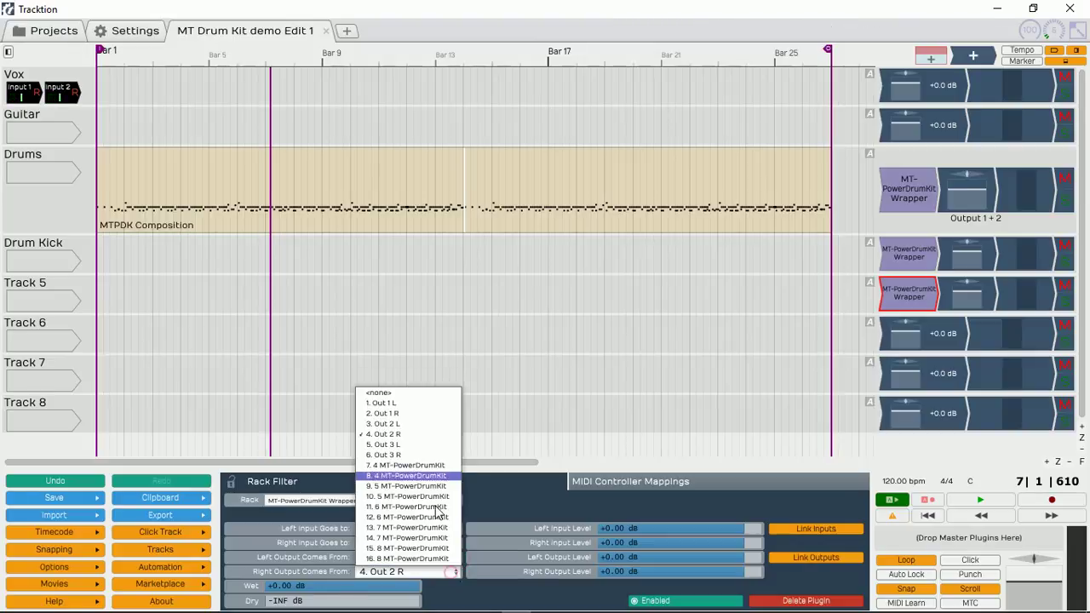
pyautogui.click(408, 455)
# Step: Rename Track 5 to Snare
pyautogui.click(28, 287)
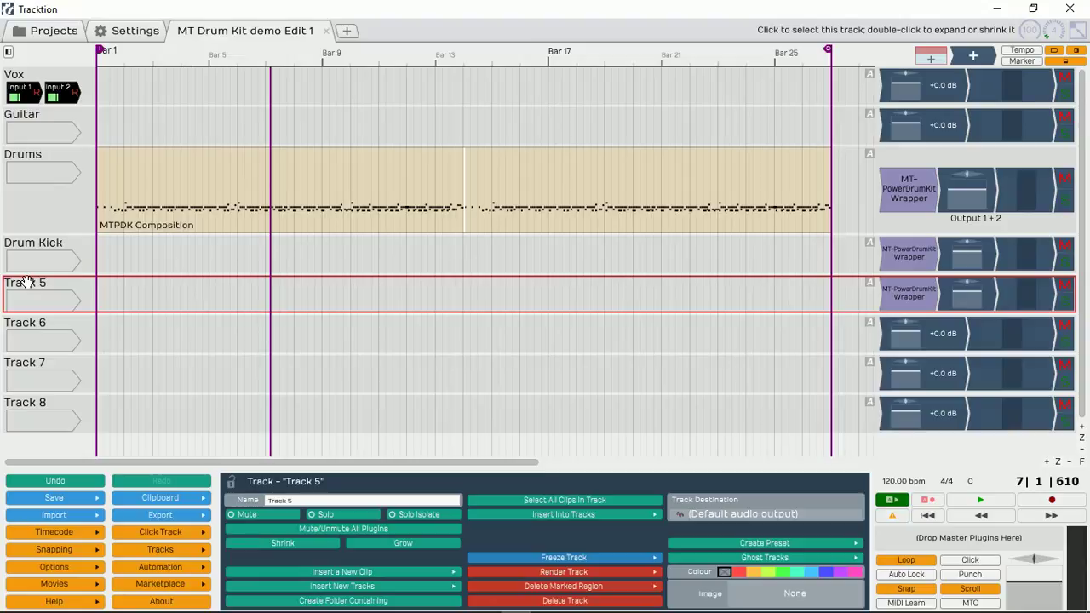
pyautogui.write('Sna')
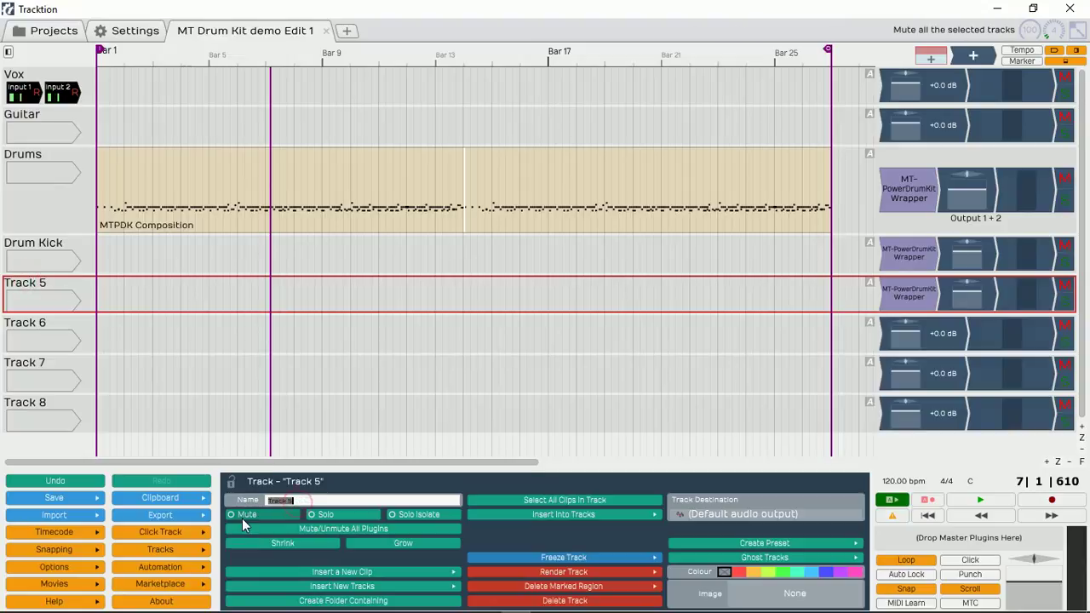
pyautogui.write('re')
pyautogui.press('Return')
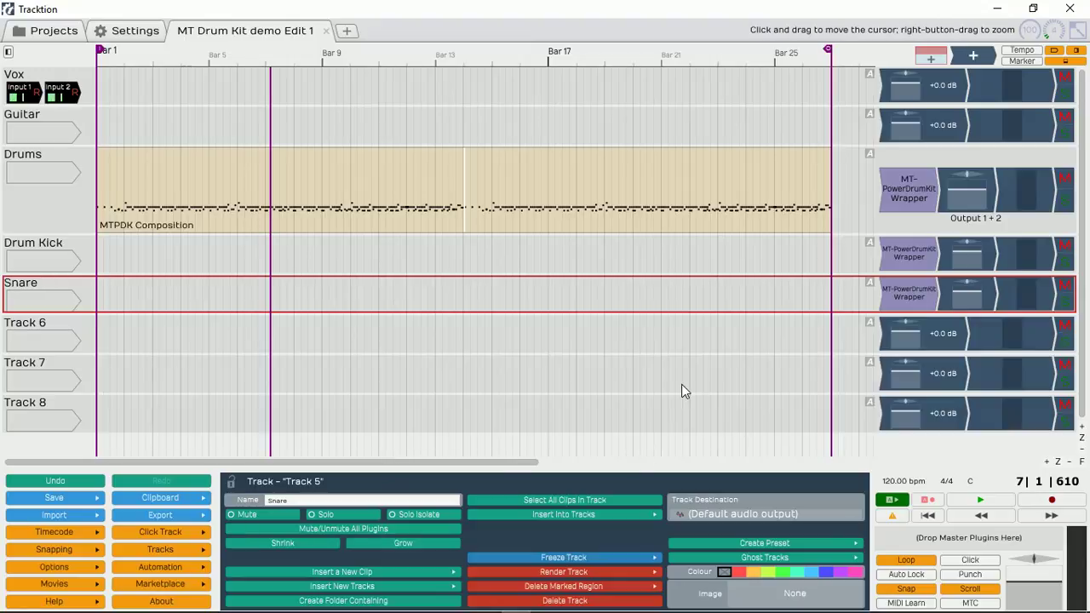
# Step: Play from the start trying lower Drum Kick and Snare volumes, stop, then drag a new plugin onto Snare
pyautogui.click(928, 517)
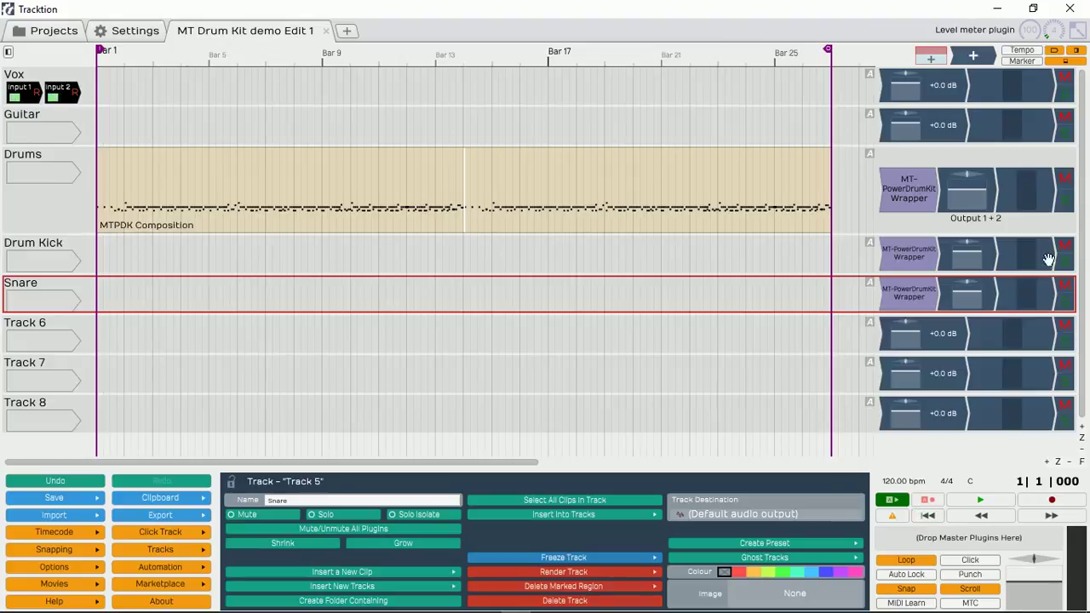
pyautogui.click(980, 500)
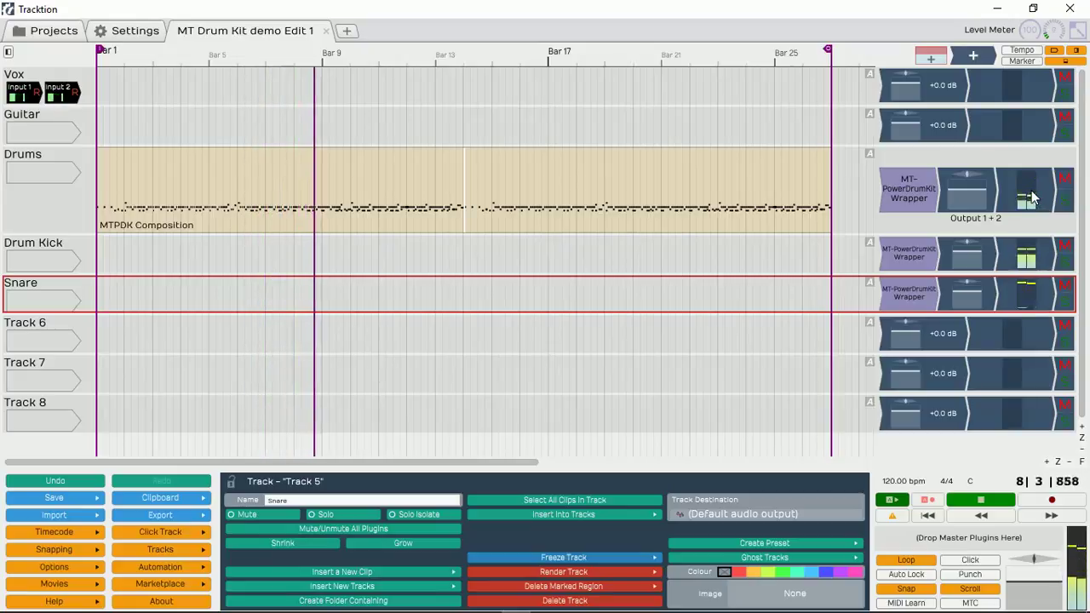
pyautogui.moveTo(977, 253)
pyautogui.mouseDown()
pyautogui.moveTo(968, 383)
pyautogui.moveTo(981, 247)
pyautogui.moveTo(984, 257)
pyautogui.mouseUp()
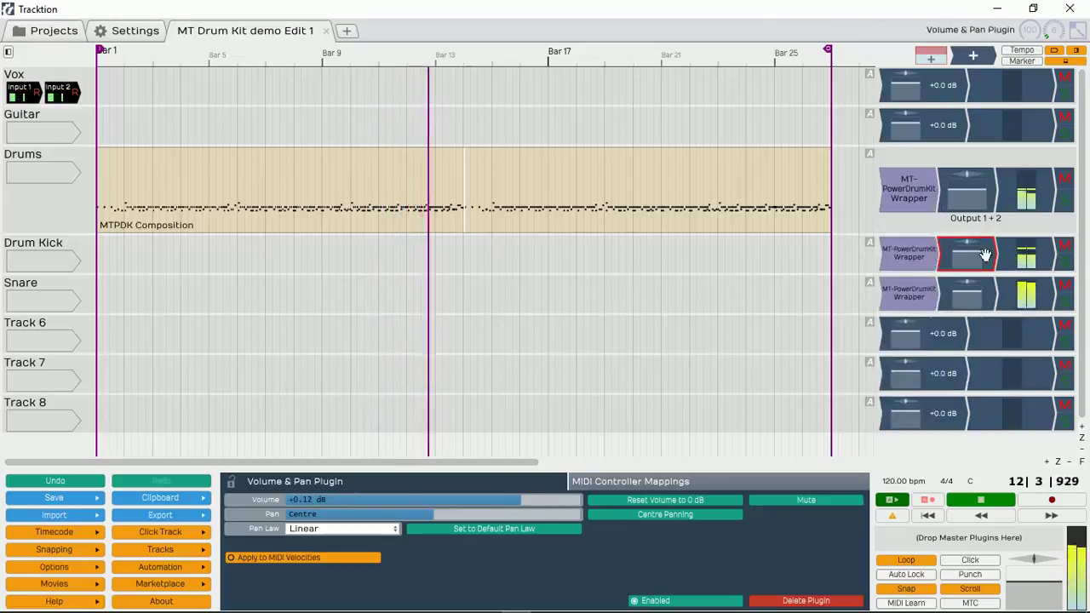
pyautogui.click(970, 295)
pyautogui.moveTo(969, 295)
pyautogui.mouseDown()
pyautogui.moveTo(971, 356)
pyautogui.moveTo(973, 296)
pyautogui.mouseUp()
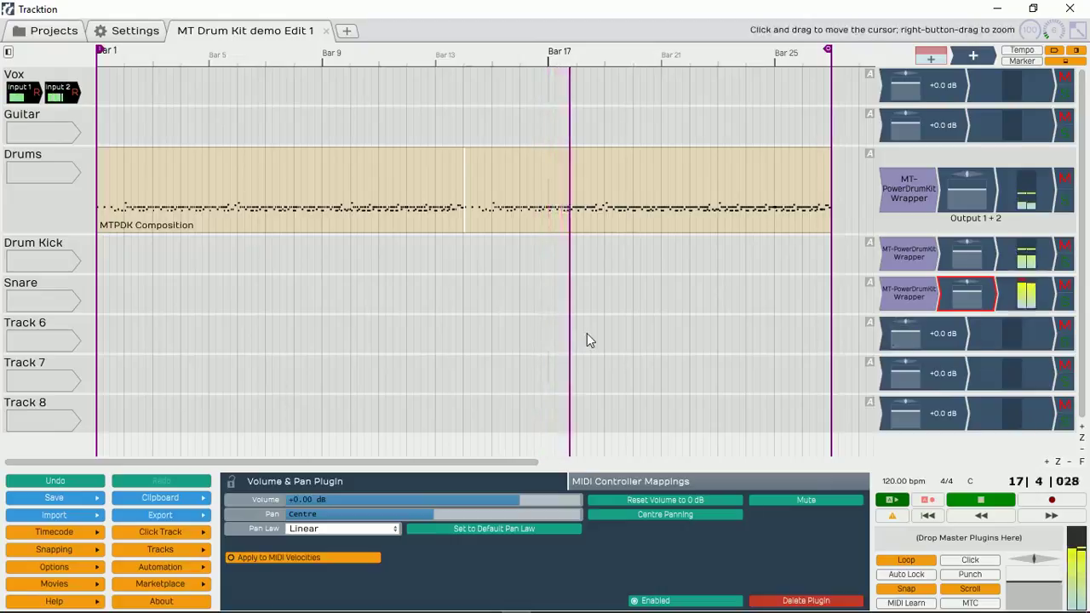
pyautogui.press('space')
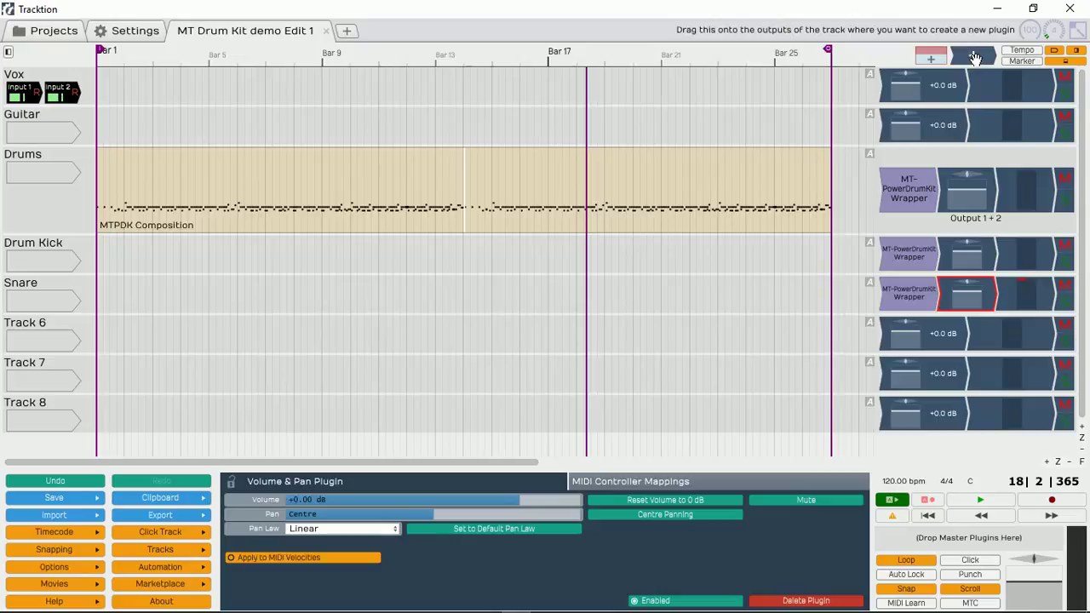
pyautogui.moveTo(975, 57); pyautogui.dragTo(941, 291)
# Step: Pick Tracktion Plugins > Reverb as the Snare track's new plugin and resume playback
pyautogui.moveTo(913, 325)
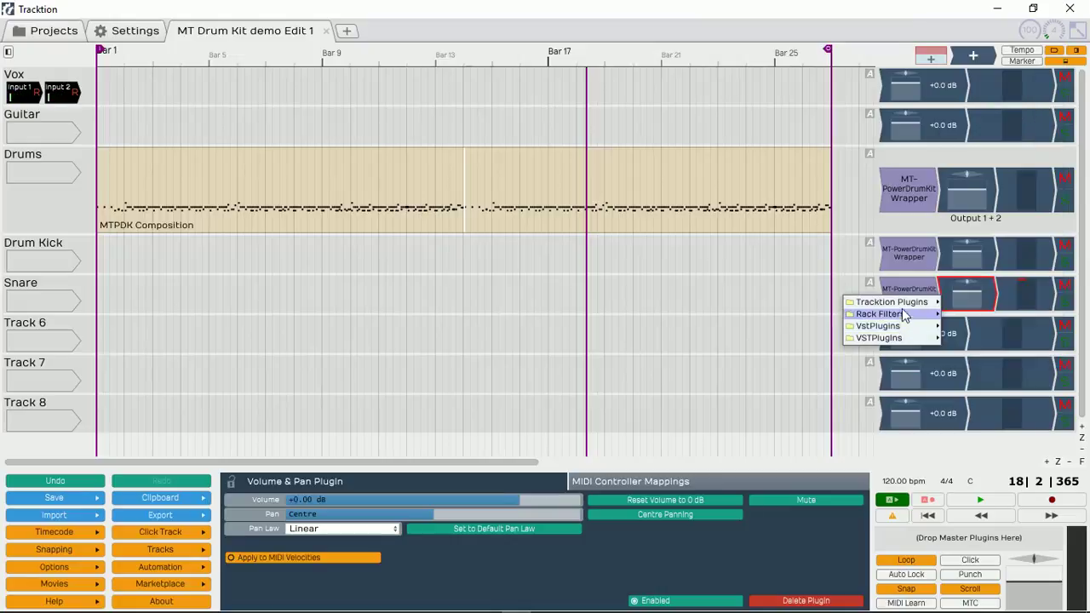
pyautogui.moveTo(915, 302)
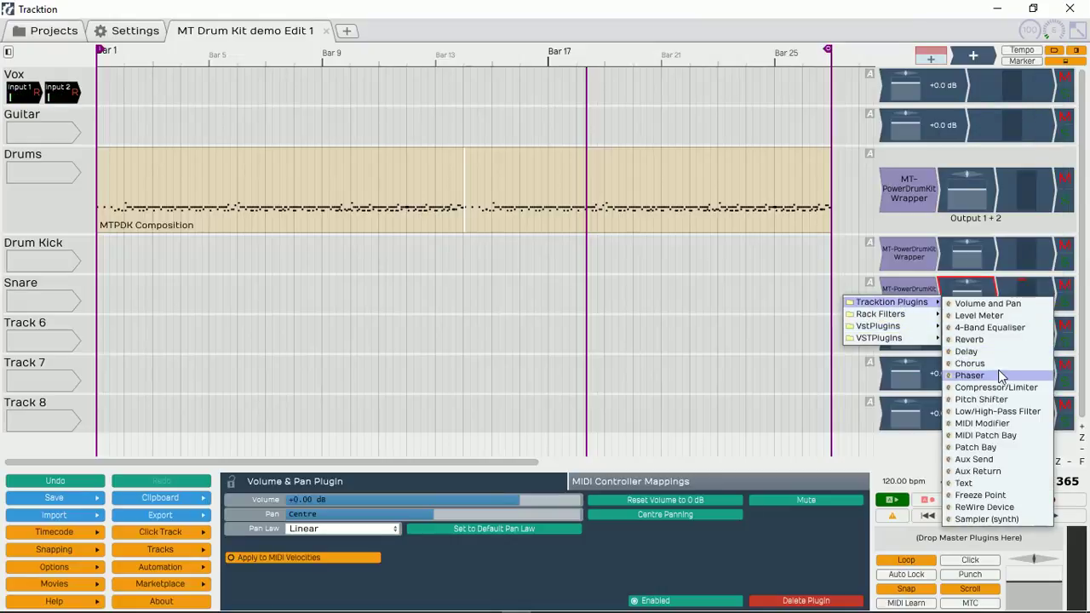
pyautogui.click(985, 339)
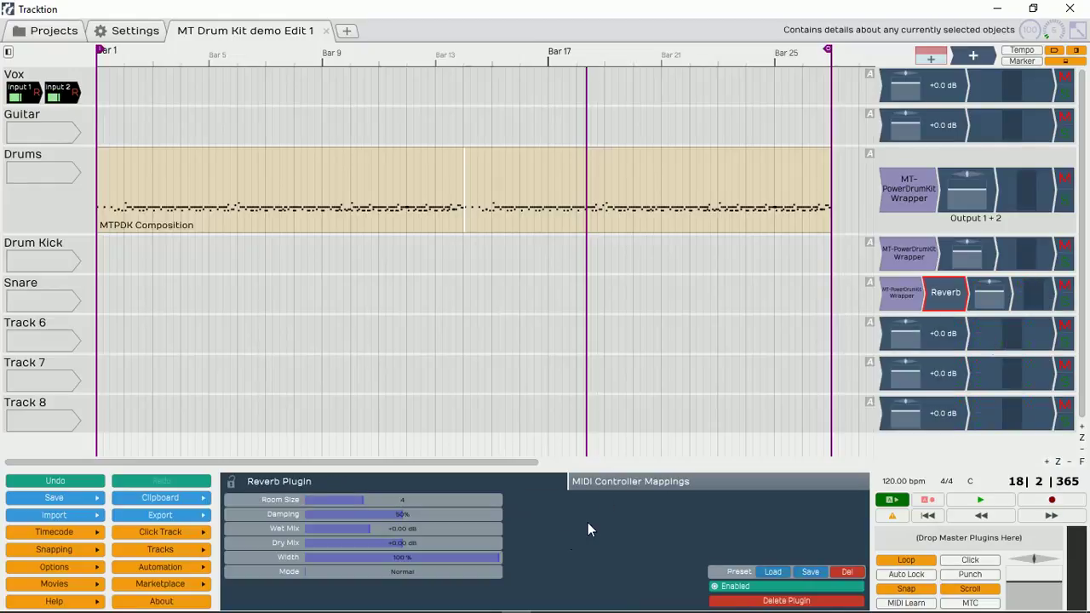
pyautogui.press('space')
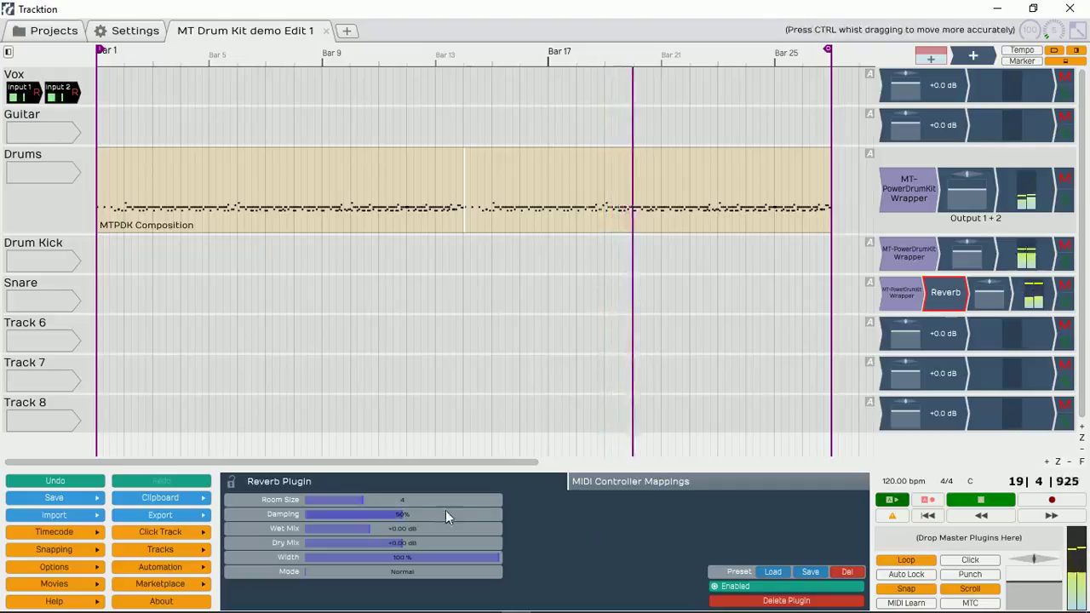
# Step: Toggle the Snare Reverb's Enabled button off and back on, then stop playback
pyautogui.click(771, 587)
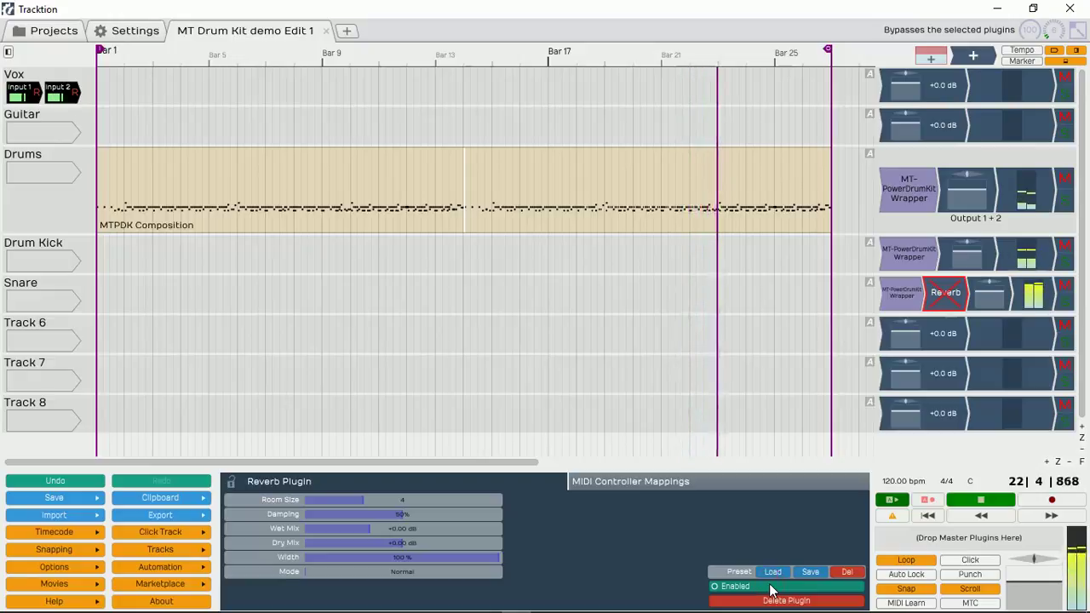
pyautogui.click(770, 587)
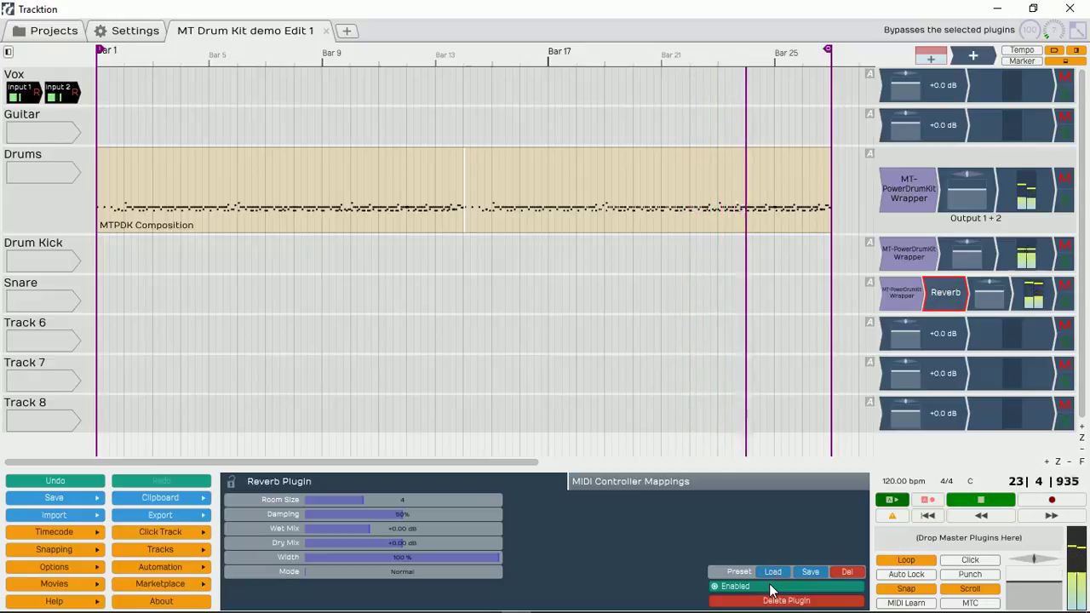
pyautogui.press('space')
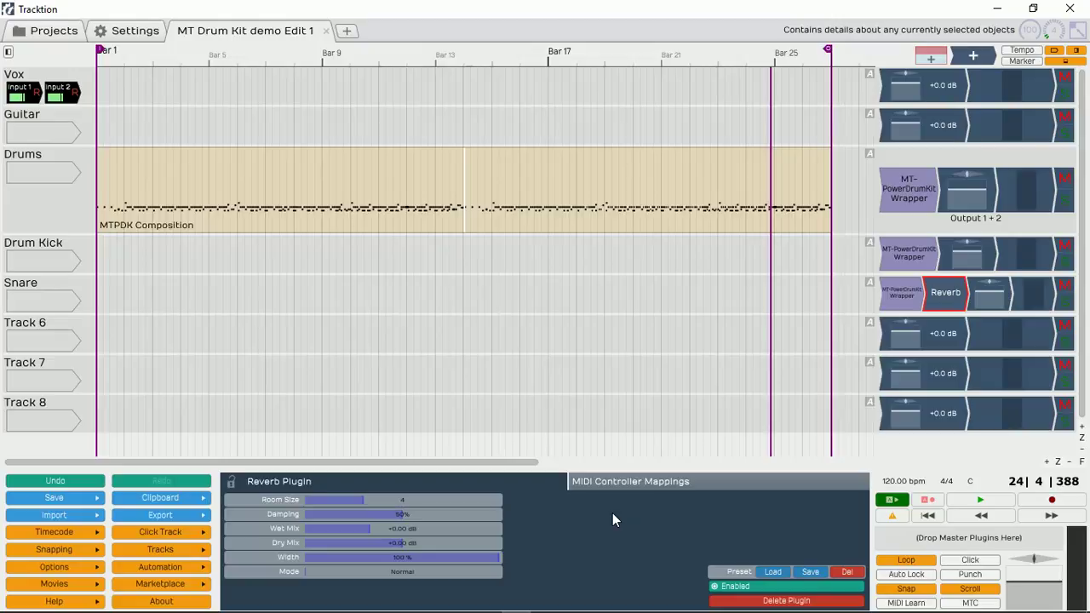
# Step: Replay from the start trying a larger Snare reverb Room Size, stop, then open the Drums wrapper's rack
pyautogui.click(928, 515)
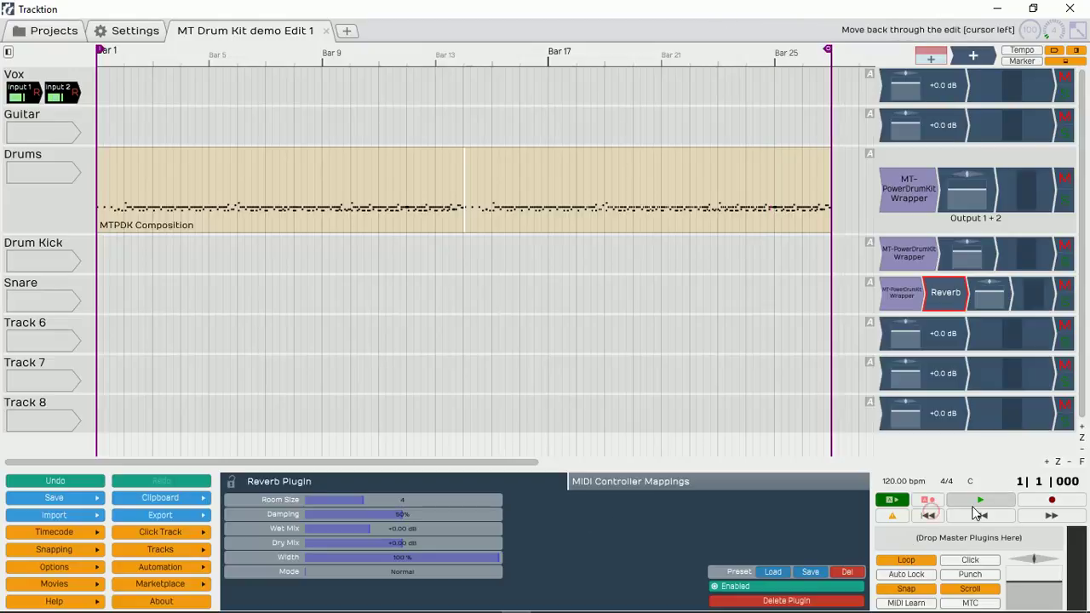
pyautogui.click(979, 502)
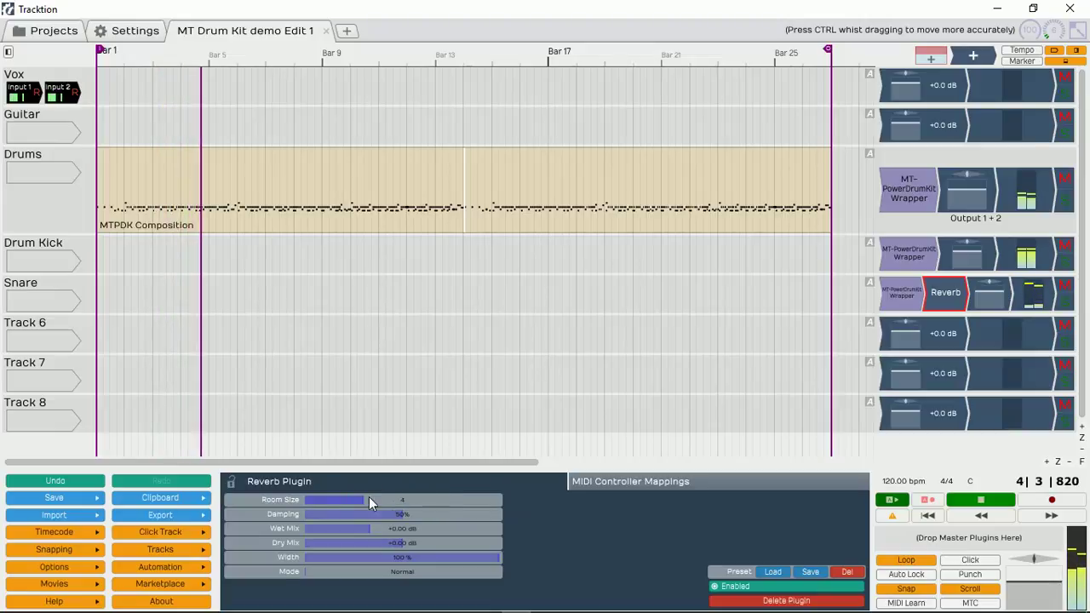
pyautogui.moveTo(324, 500); pyautogui.dragTo(364, 506)
pyautogui.press('space')
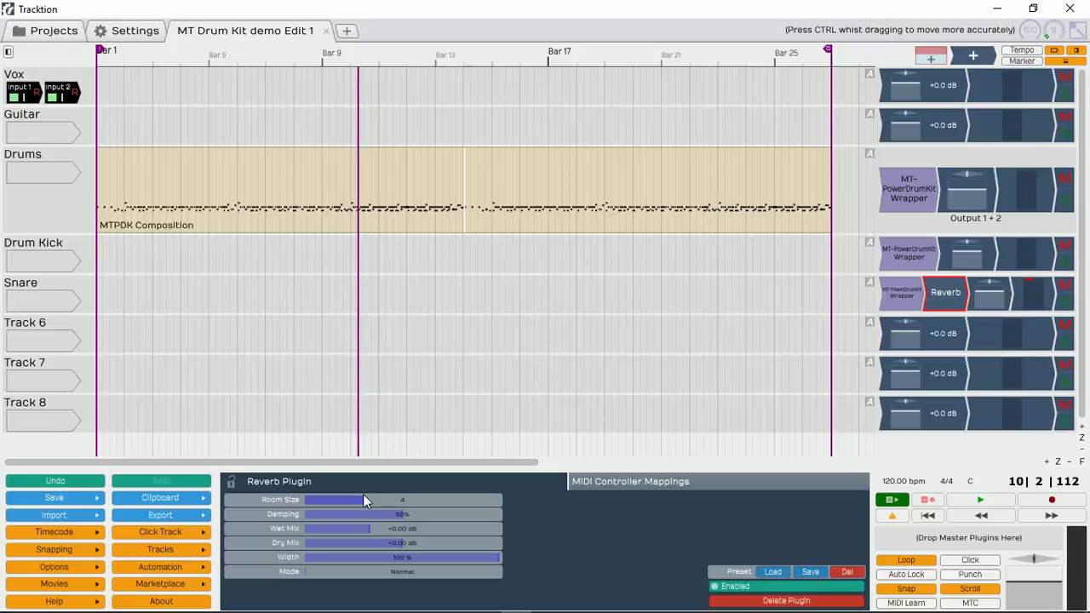
pyautogui.doubleClick(907, 187)
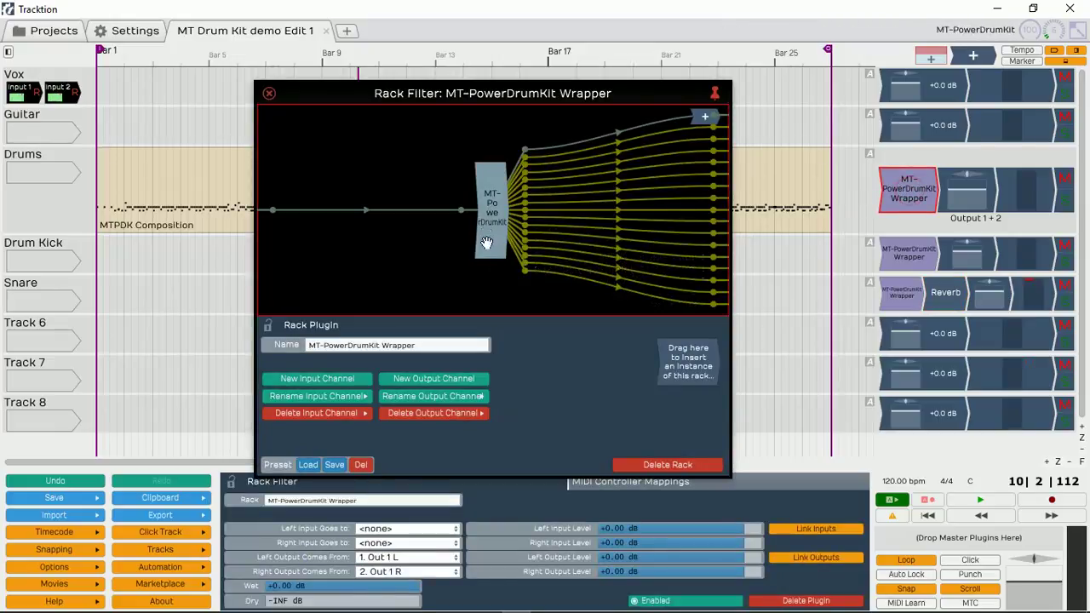